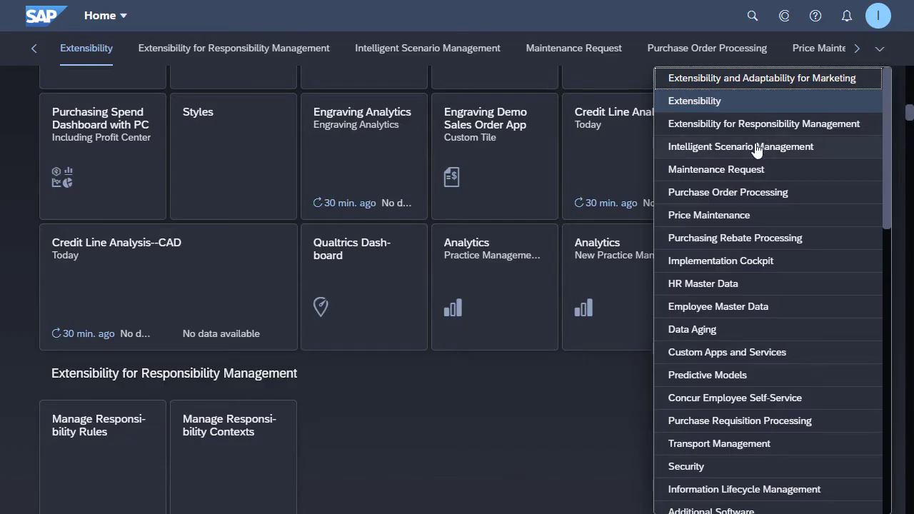
# - Open the Intelligent Scenarios app from the Intelligent Scenario Management group and start creating an embedded scenario
pyautogui.click(757, 148)
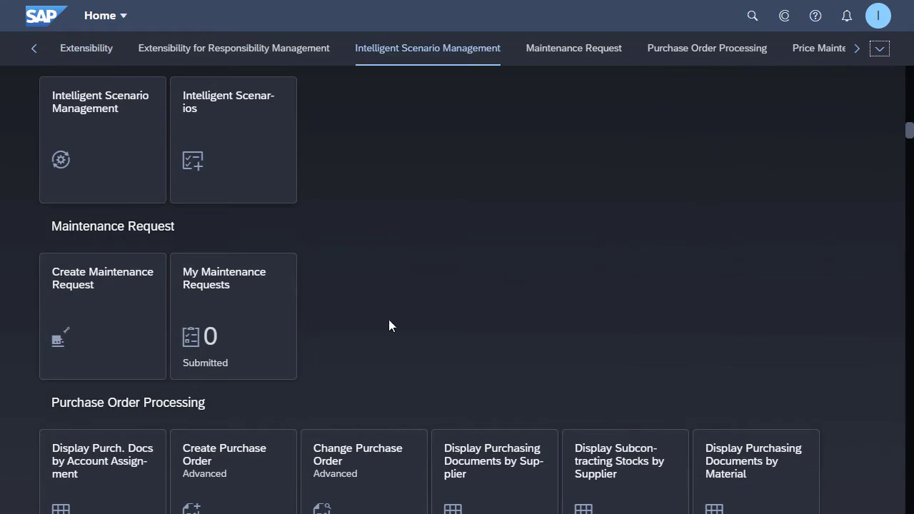
pyautogui.click(198, 191)
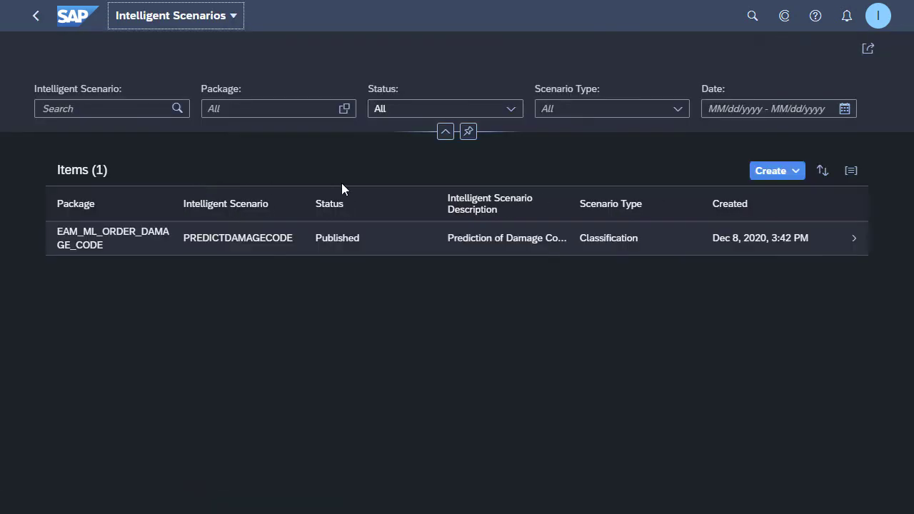
pyautogui.click(801, 176)
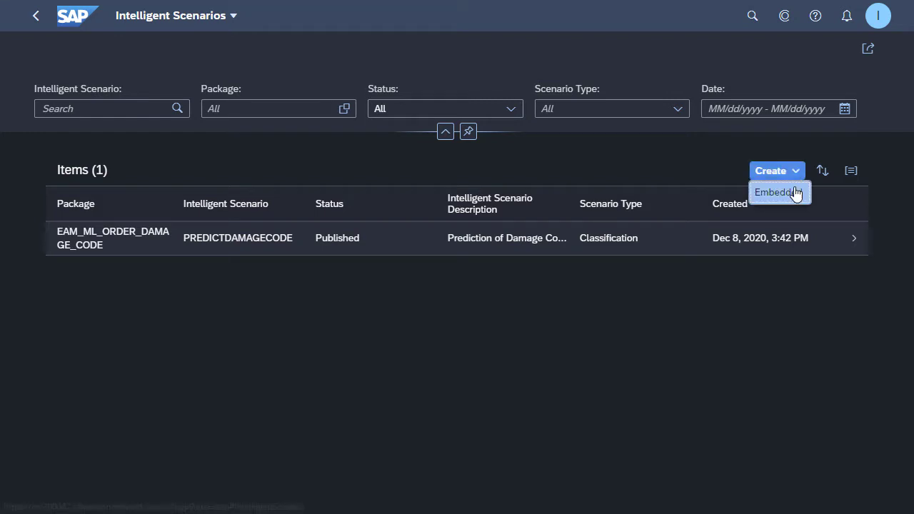
pyautogui.click(795, 194)
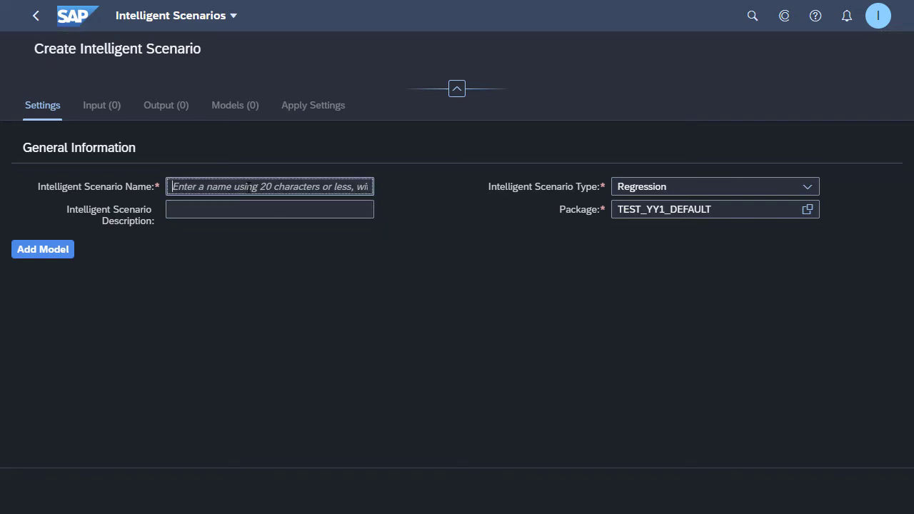
# - Name the scenario YY1_DEMOSALES_ISLM, describe it as "Demo Sales ISLM Scenario" and choose Regression as its type
pyautogui.write('Y')
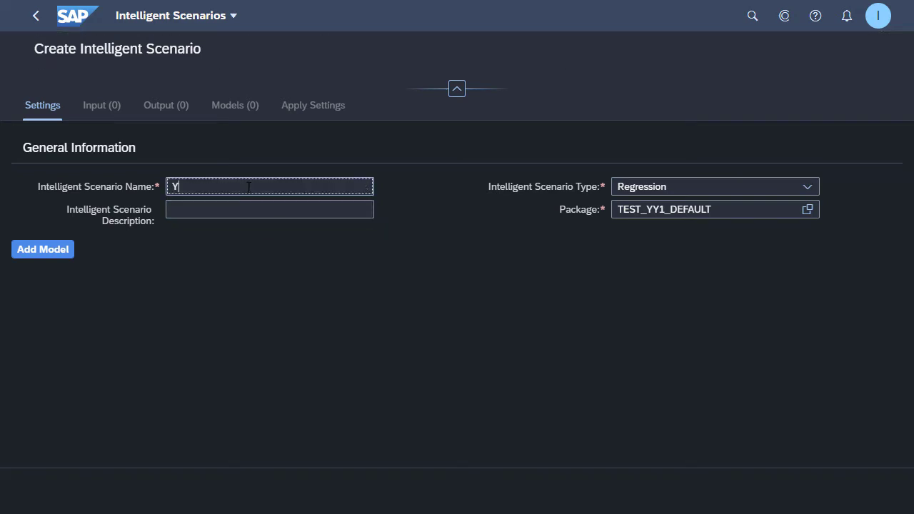
pyautogui.write('Y1_DEMOSALES')
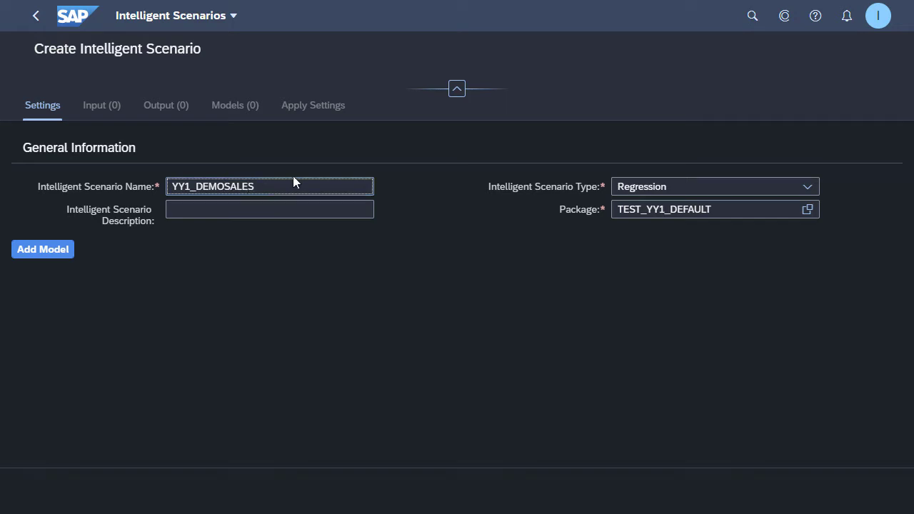
pyautogui.write('_ISLM')
pyautogui.click(306, 210)
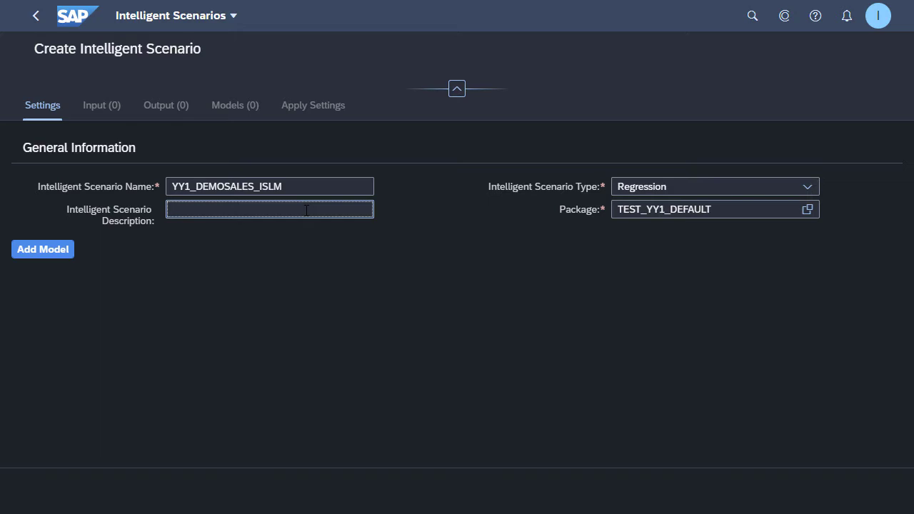
pyautogui.write('Demo Sales ISLM Scenario')
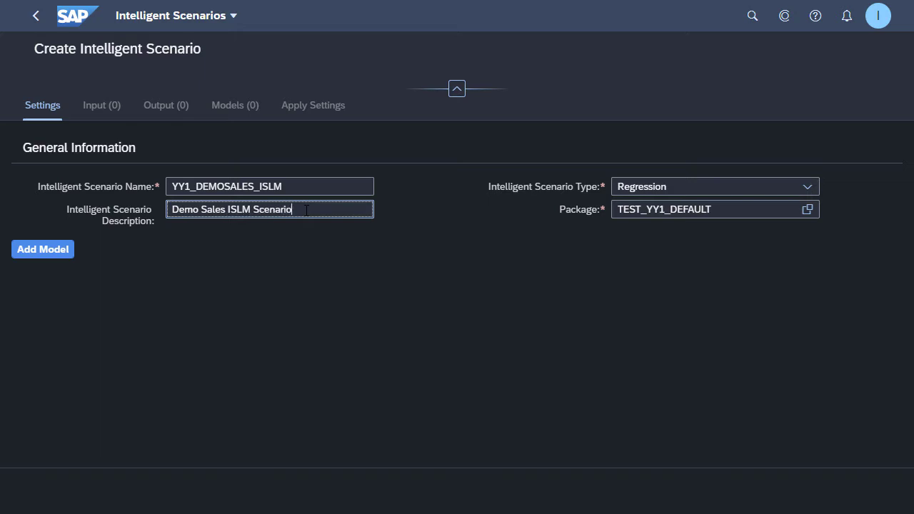
pyautogui.click(810, 186)
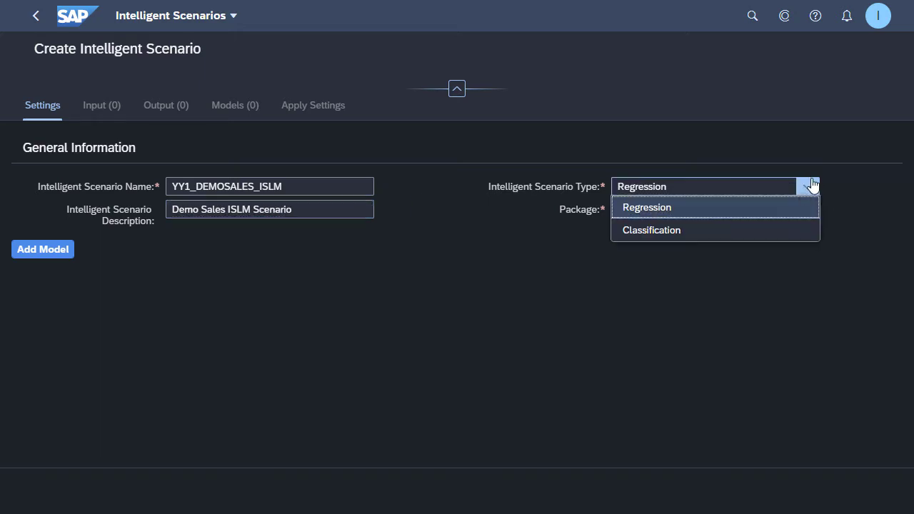
pyautogui.click(666, 215)
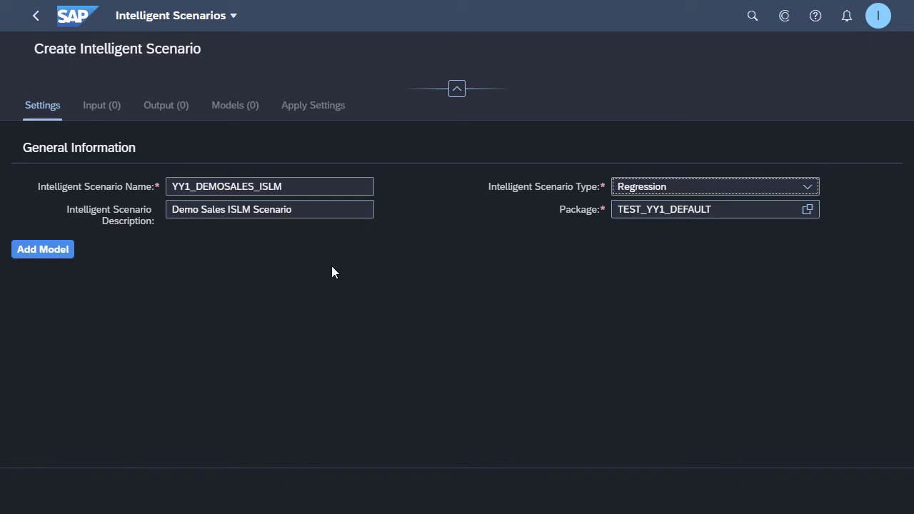
# - Start adding an APL model named YY1_ISLM_DemoSales_RegModel with the description "ISLM Regression Model Demo Sales"
pyautogui.click(63, 257)
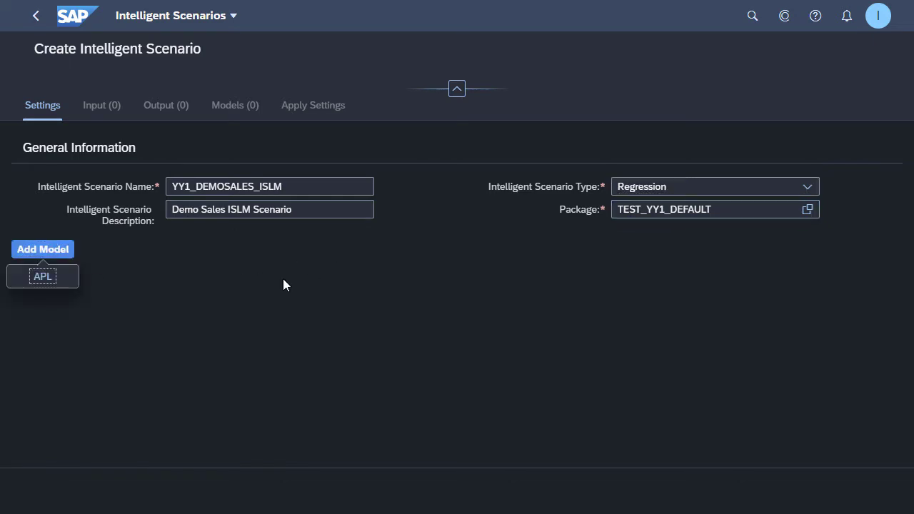
pyautogui.click(52, 284)
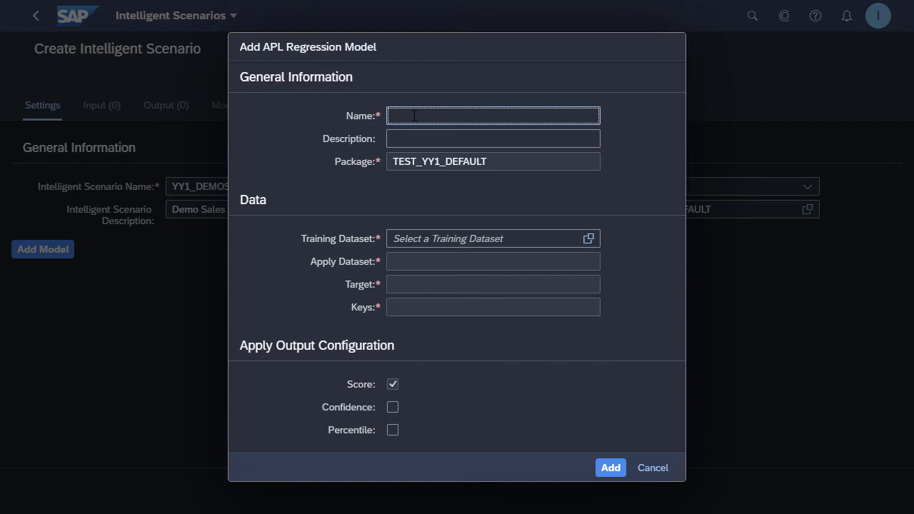
pyautogui.write('YY1')
pyautogui.write('ISLM_Demo')
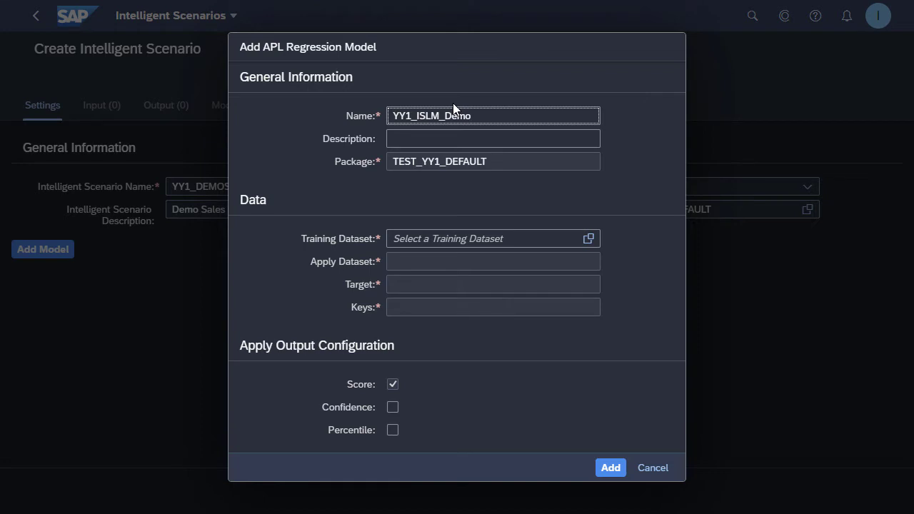
pyautogui.write('Sales_RegModel')
pyautogui.click(452, 138)
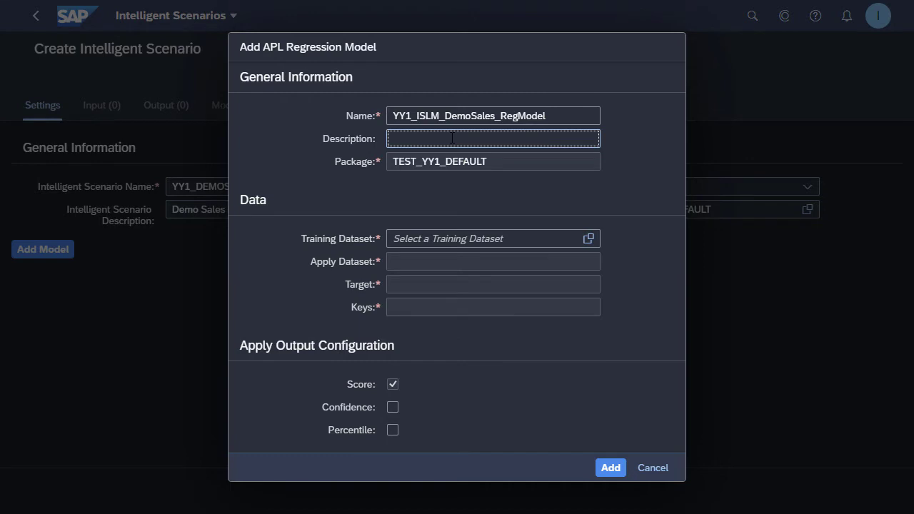
pyautogui.write('ISLM Regression Model')
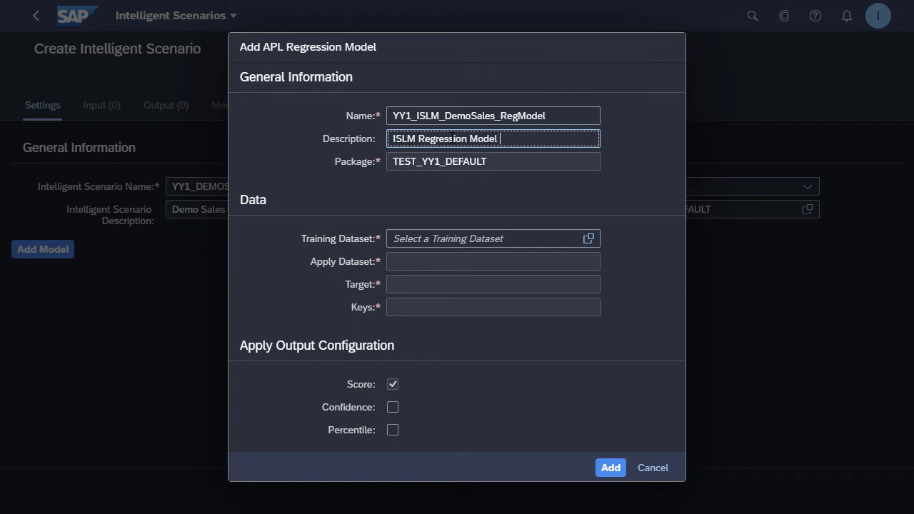
pyautogui.write(' Demo Sales')
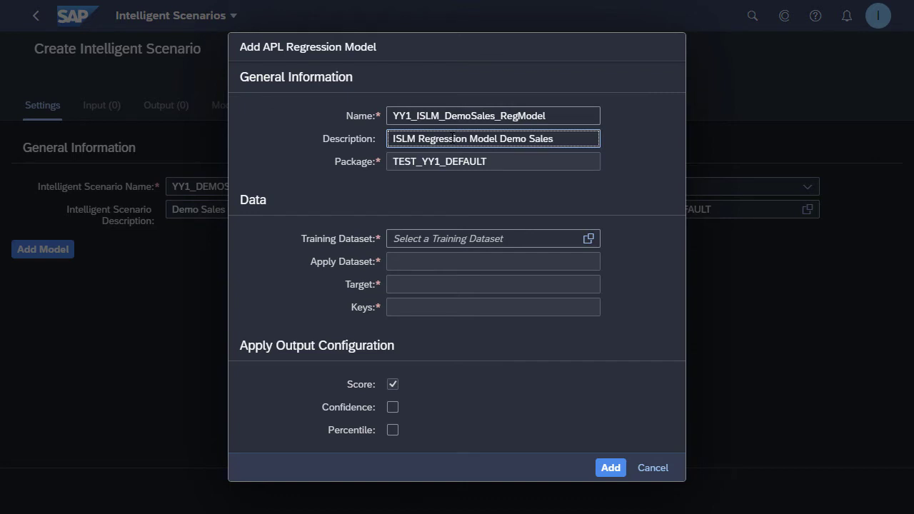
# - Assign I_PAI_DEMOSALES_TRAIN as the model's training dataset and I_PAI_DEMOSALES_APPLY as its apply dataset
pyautogui.click(470, 238)
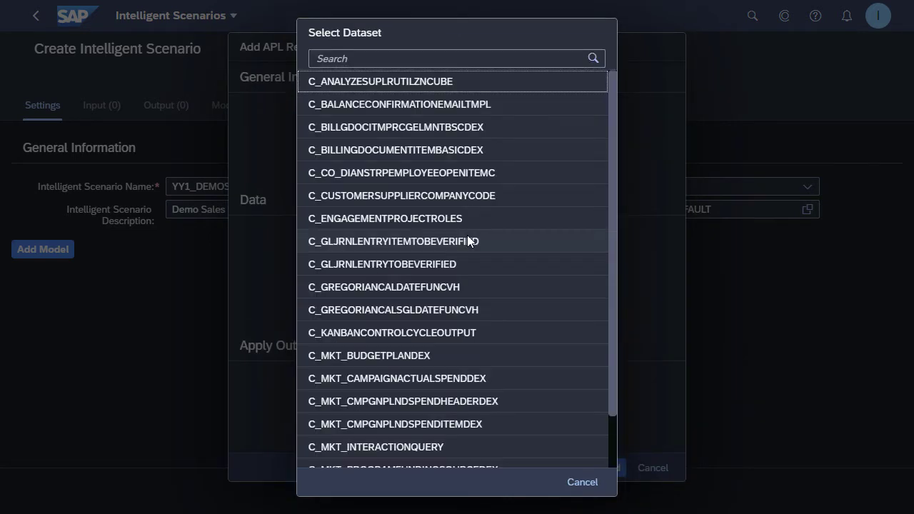
pyautogui.click(367, 58)
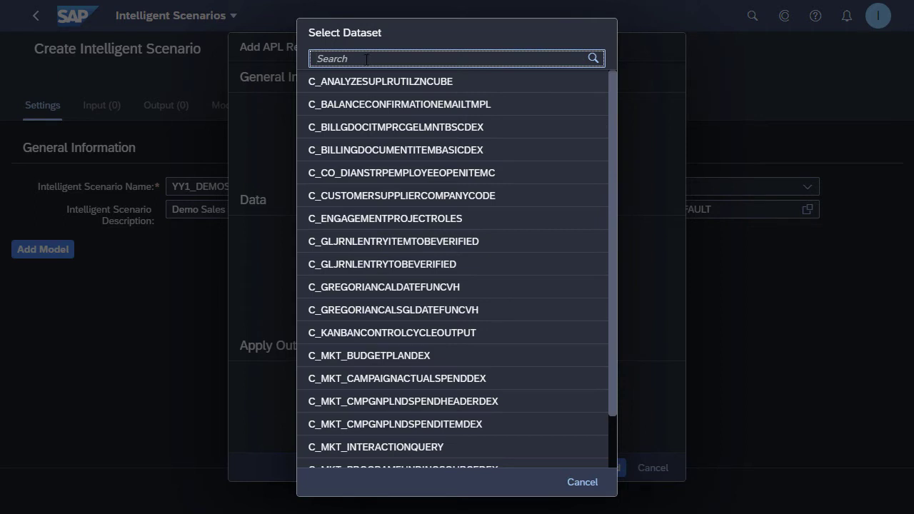
pyautogui.rightClick(367, 59)
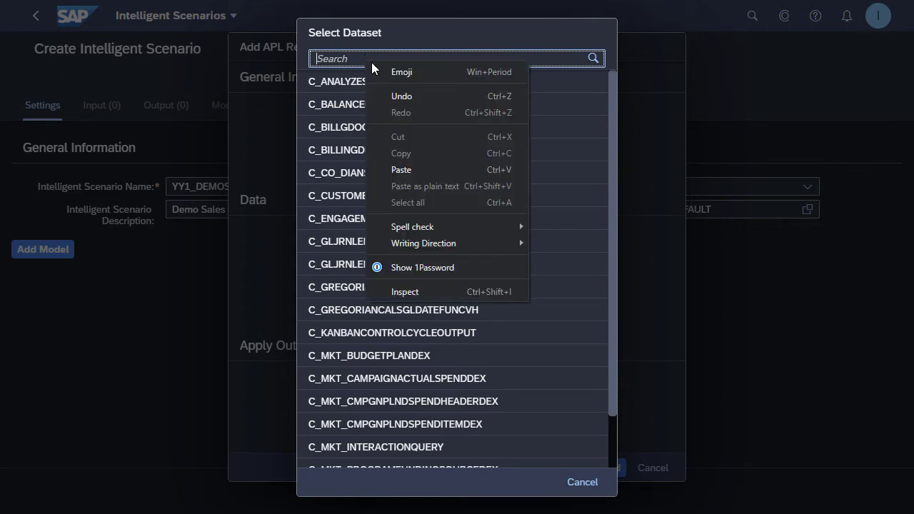
pyautogui.click(410, 168)
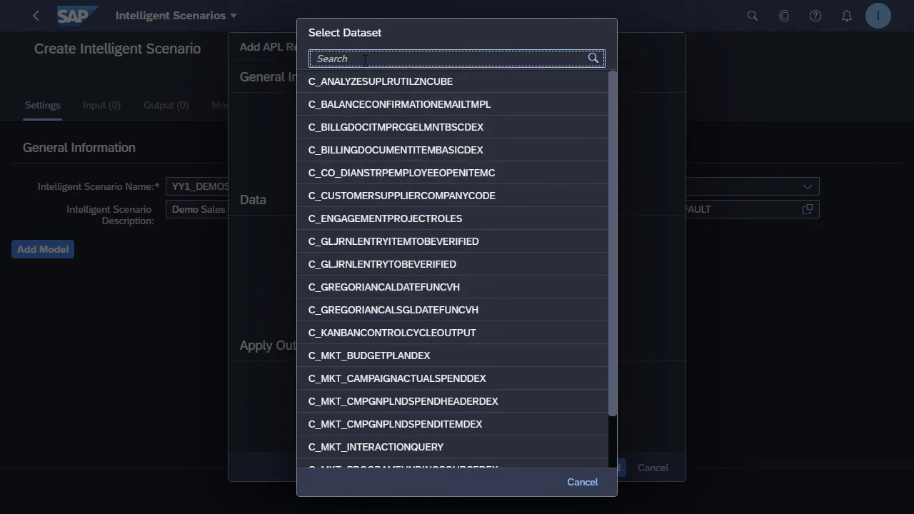
pyautogui.write('PAI_Demo')
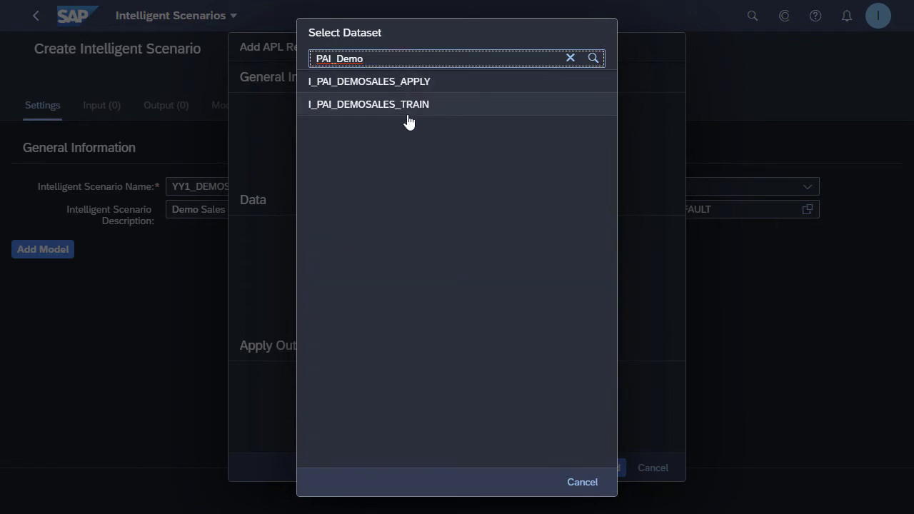
pyautogui.click(408, 114)
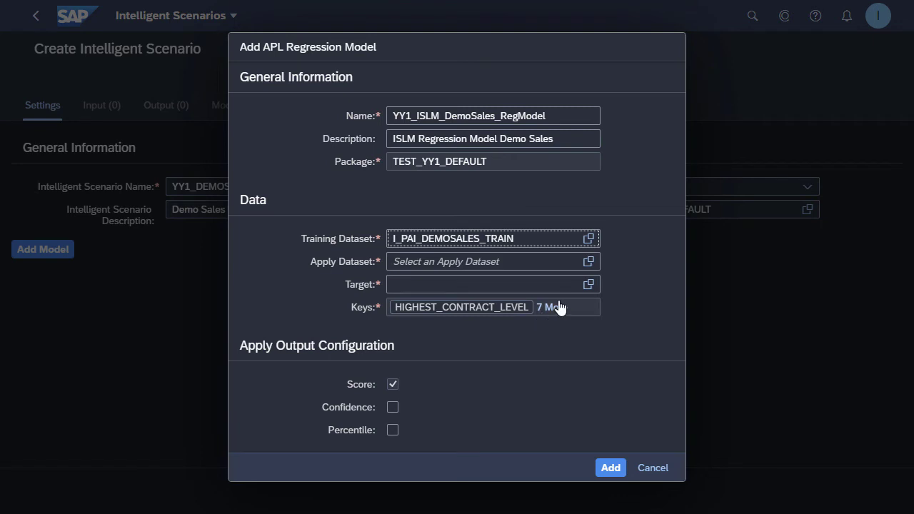
pyautogui.click(459, 261)
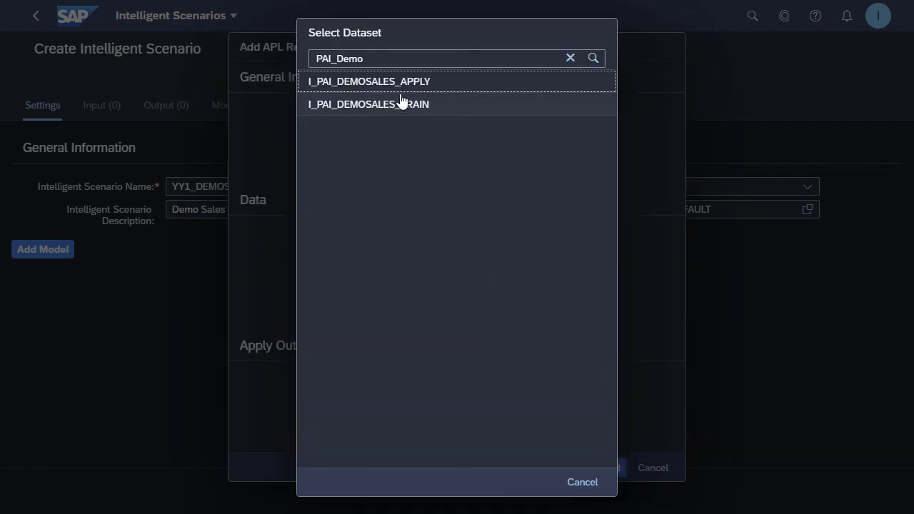
pyautogui.click(405, 87)
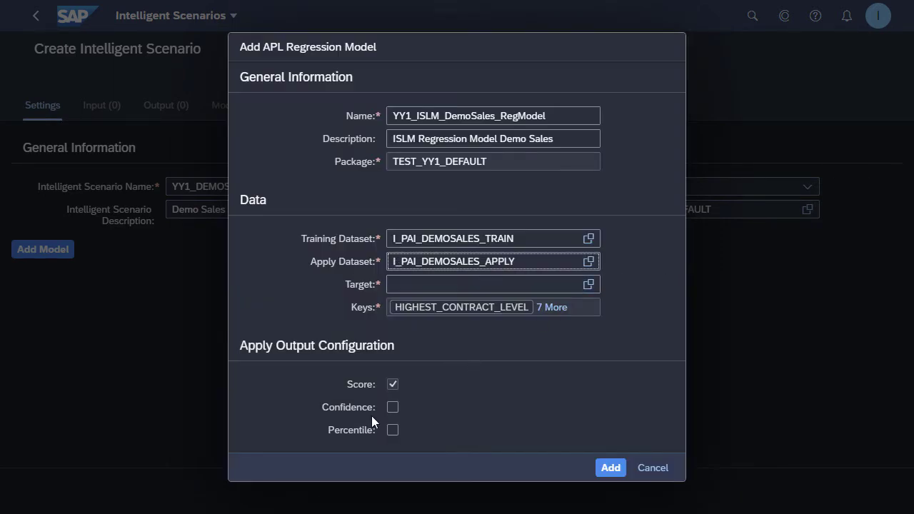
# - Enable the Confidence and Percentile outputs, set OPPORTUNITY_VALUE as the target and add the model to the scenario
pyautogui.click(392, 408)
pyautogui.click(393, 430)
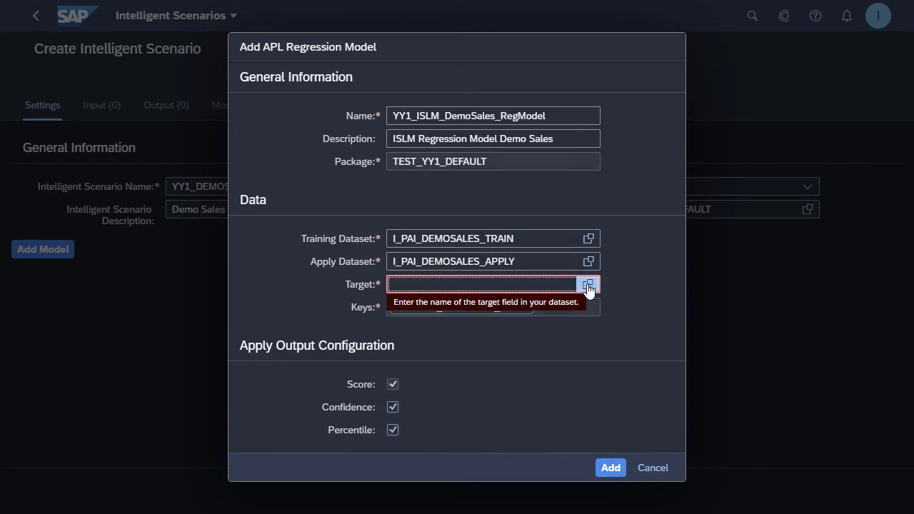
pyautogui.click(588, 285)
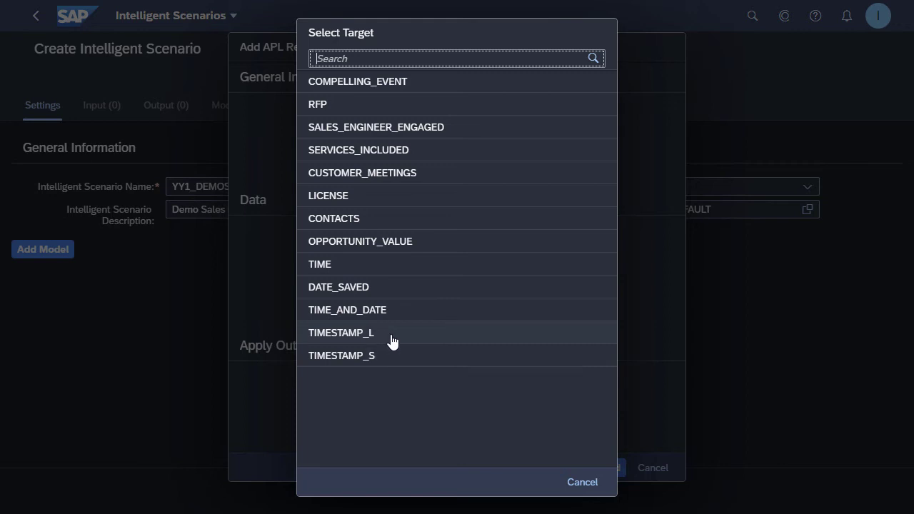
pyautogui.click(400, 241)
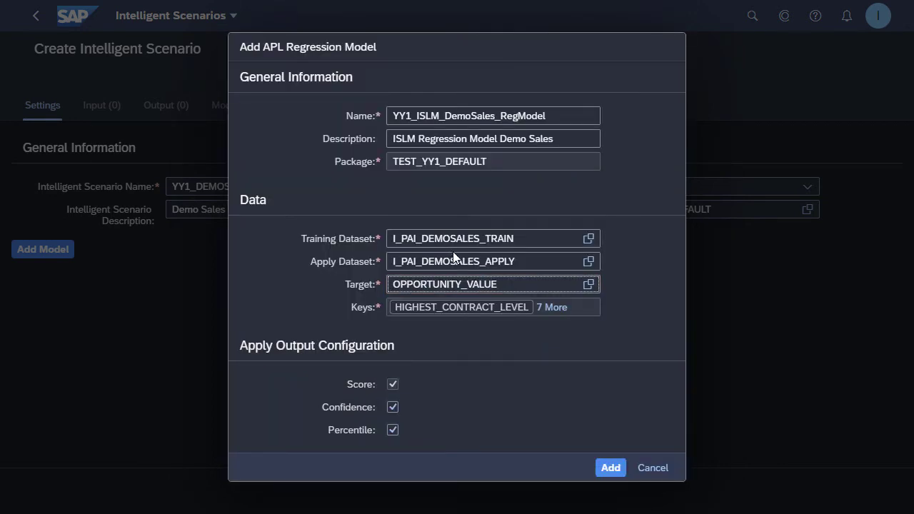
pyautogui.click(598, 470)
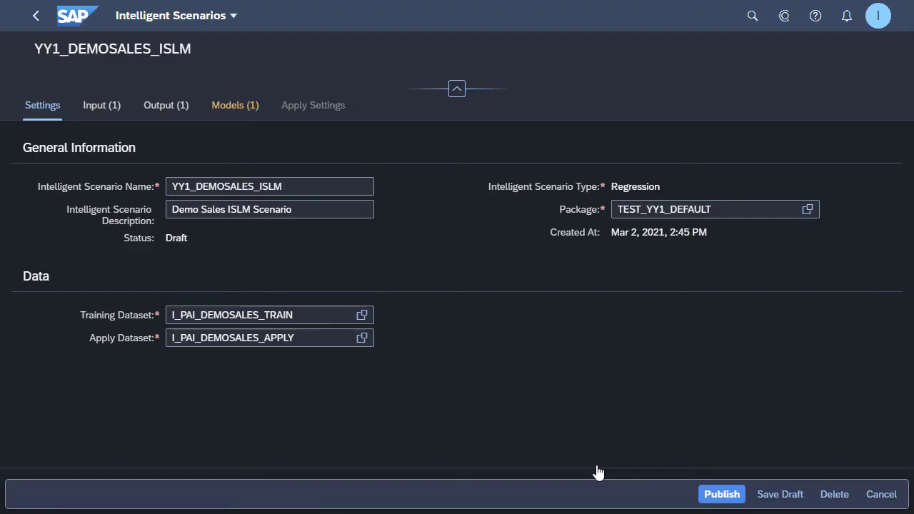
# - Examine the scenario's input and output field lists, including each field's data type and role
pyautogui.click(105, 109)
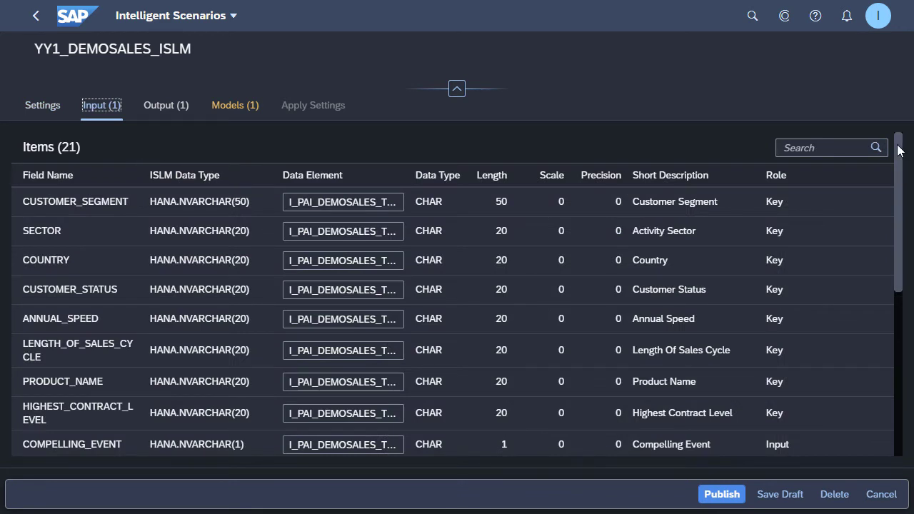
pyautogui.moveTo(898, 149); pyautogui.dragTo(897, 340)
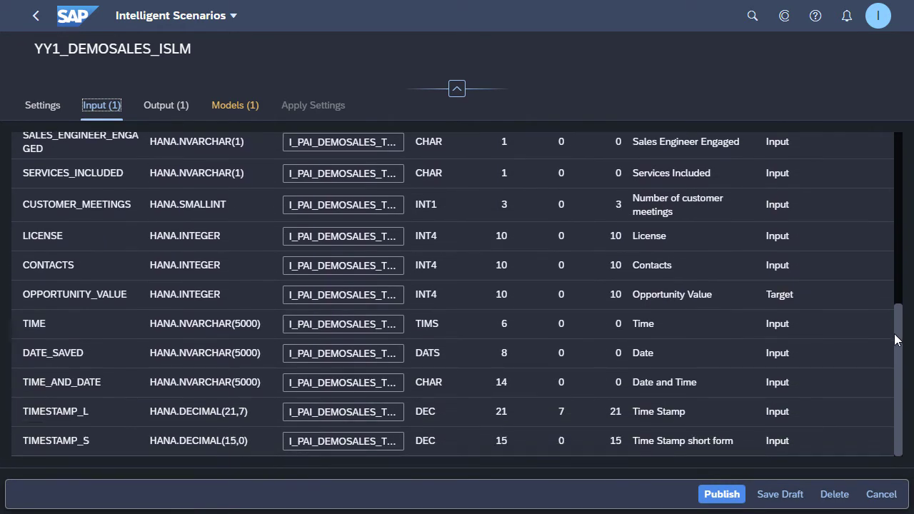
pyautogui.click(175, 113)
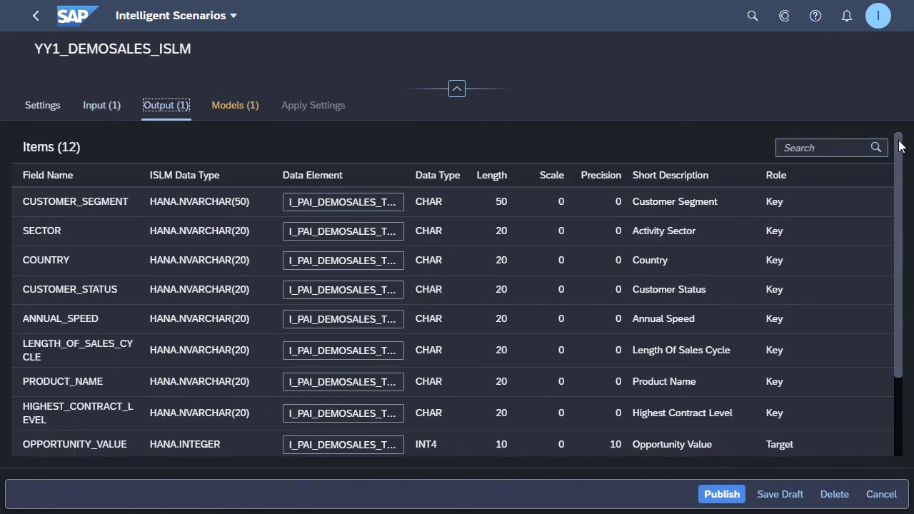
pyautogui.moveTo(899, 145); pyautogui.dragTo(900, 255)
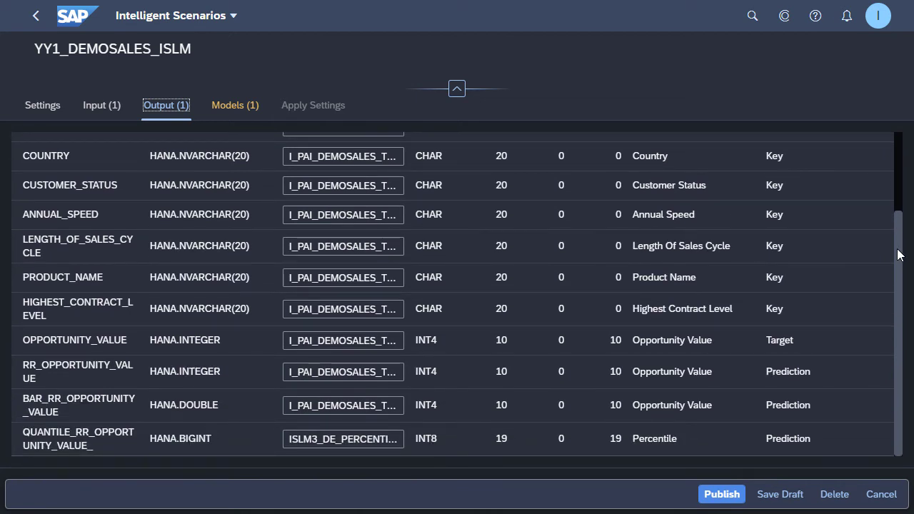
pyautogui.moveTo(898, 253); pyautogui.dragTo(902, 168)
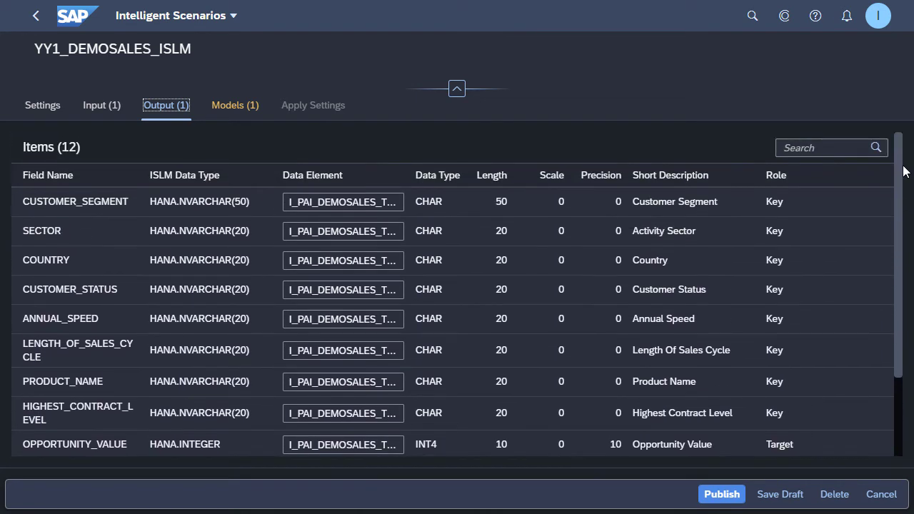
pyautogui.click(113, 105)
pyautogui.scroll(10, 900, 164)
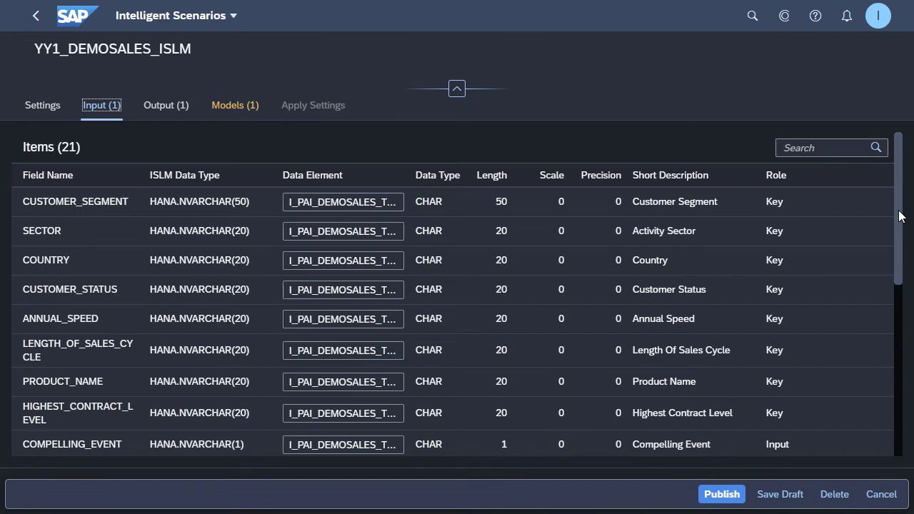
pyautogui.click(160, 105)
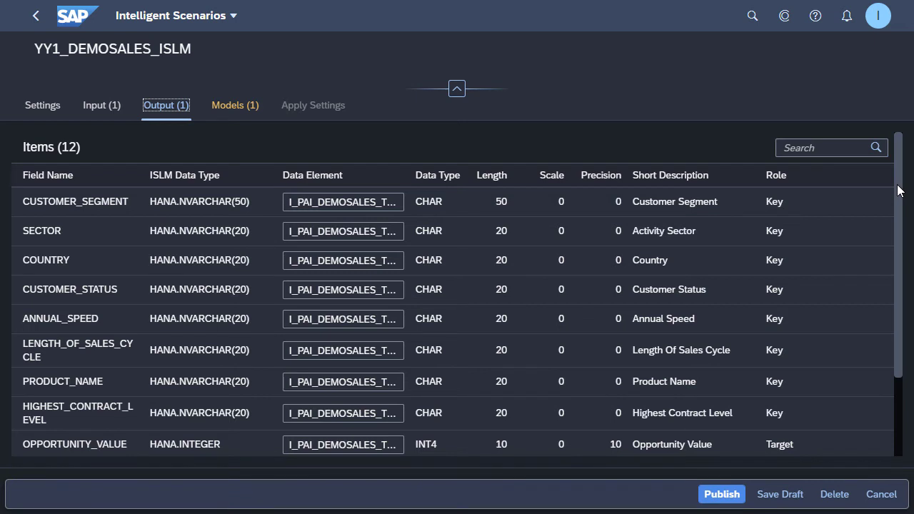
# - Check the scenario's model entry and publish the YY1_DEMOSALES_ISLM scenario
pyautogui.click(241, 115)
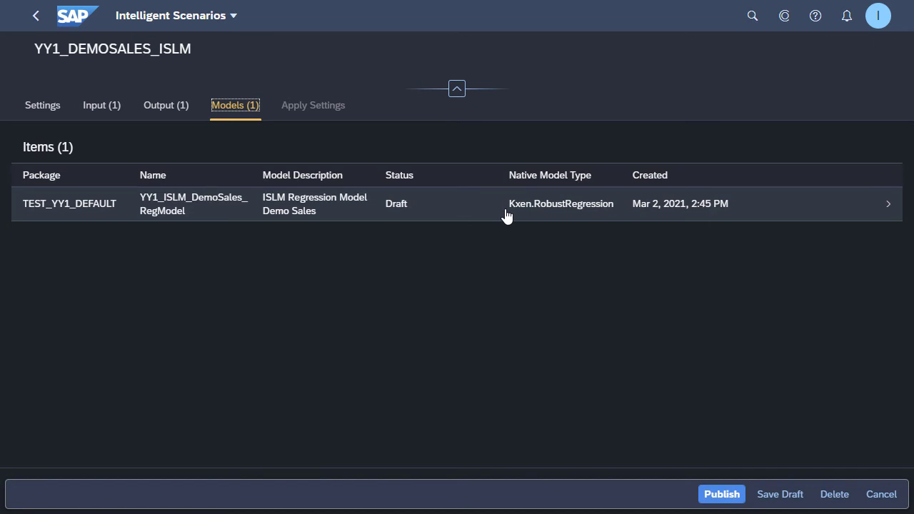
pyautogui.click(313, 105)
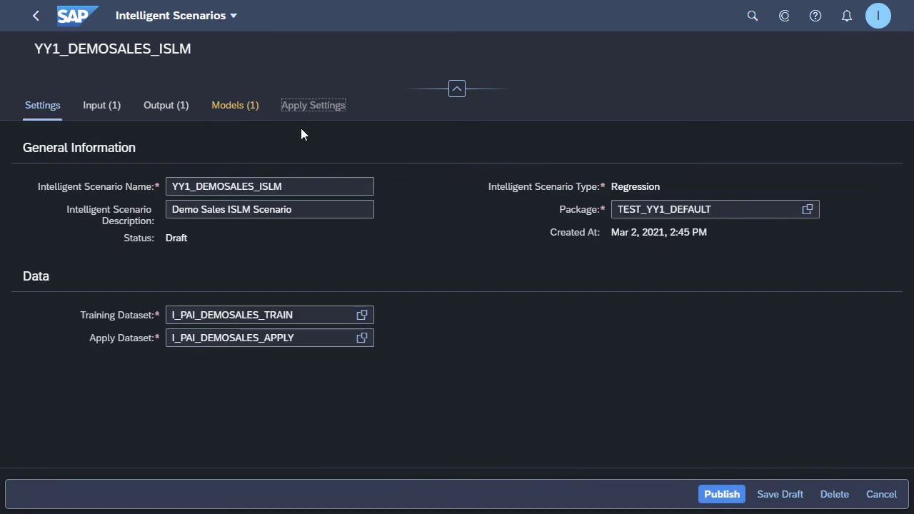
pyautogui.click(722, 494)
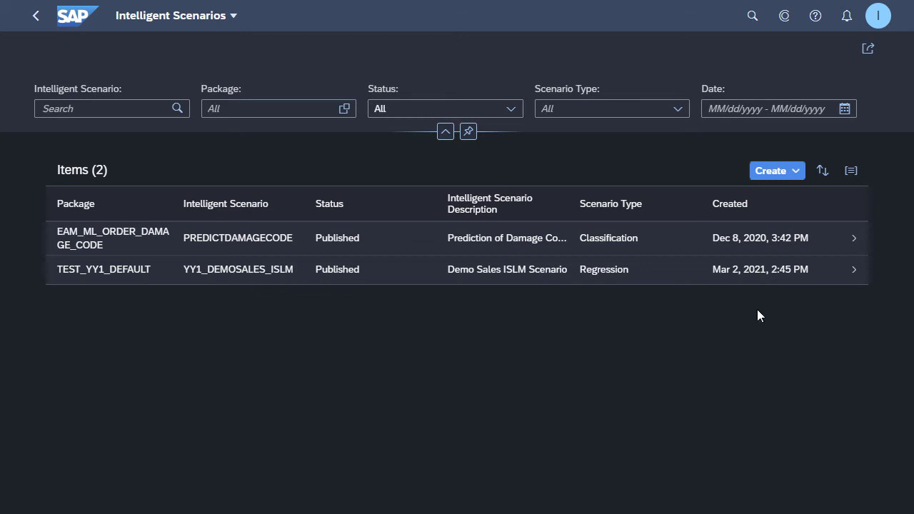
# - Open the published YY1_DEMOSALES_ISLM scenario and refresh its apply settings
pyautogui.click(837, 275)
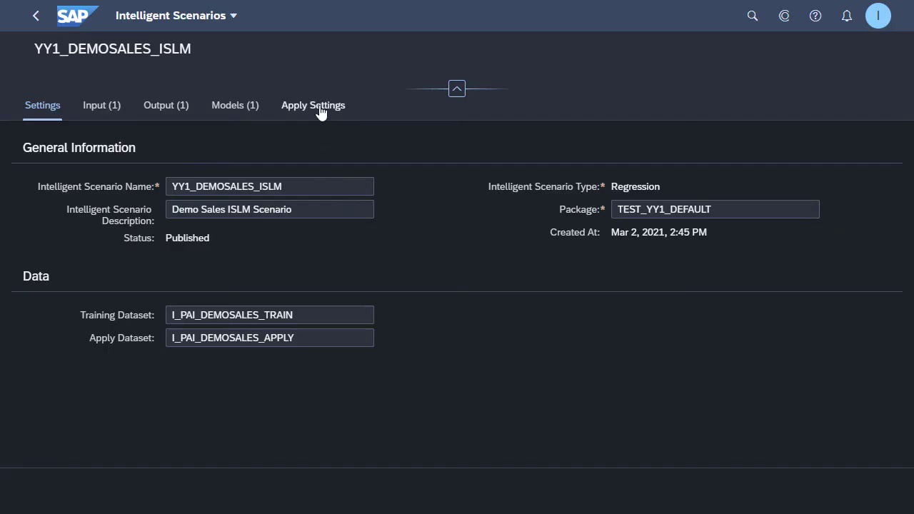
pyautogui.click(319, 110)
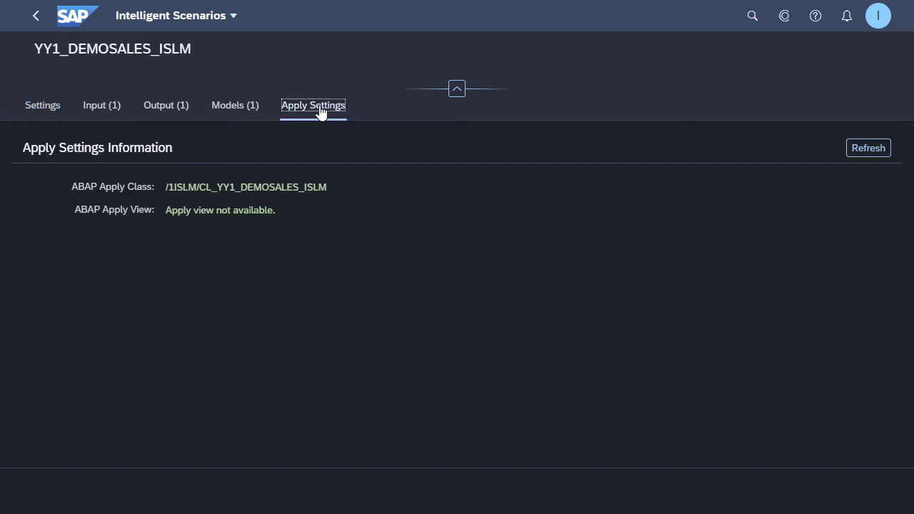
pyautogui.click(869, 149)
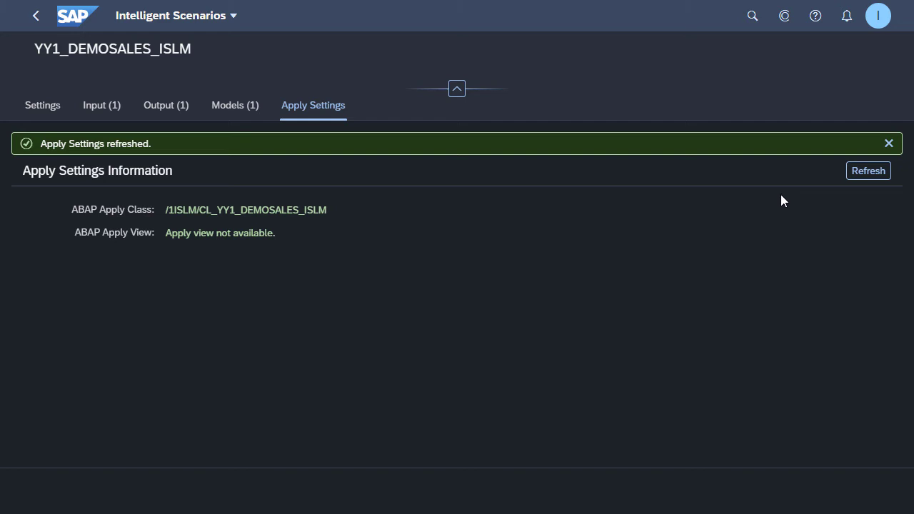
# - Open YY1_DEMOSALES_ISLM in Intelligent Scenario Management and set up a training run for the YY1_ISLM_DemoSales_RegModel model
pyautogui.click(38, 20)
pyautogui.click(37, 19)
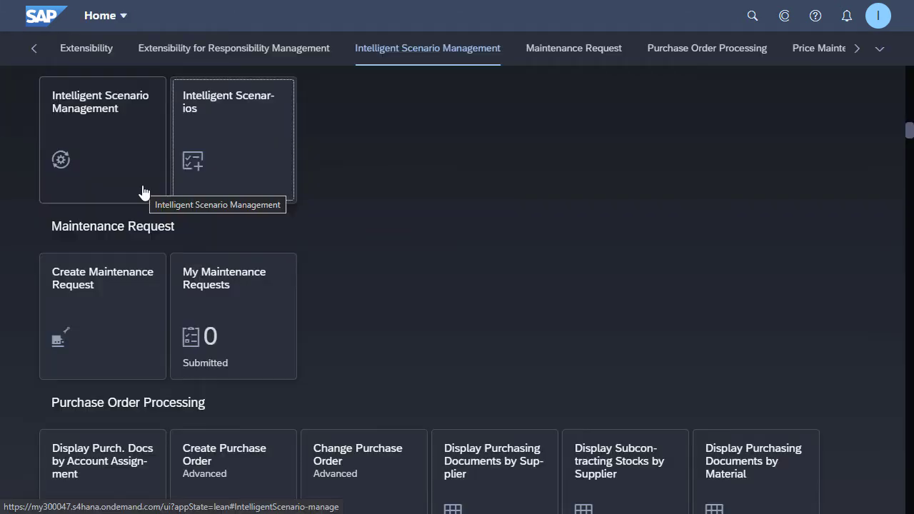
pyautogui.click(143, 191)
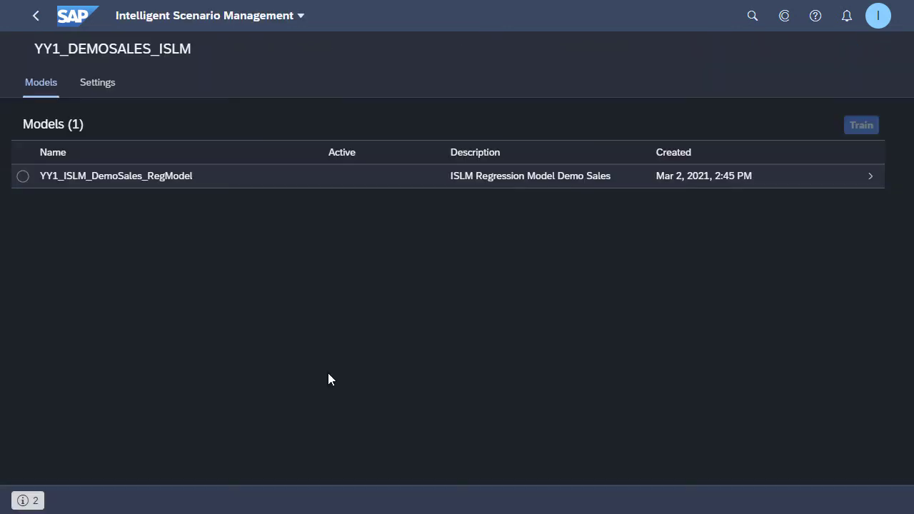
pyautogui.click(22, 177)
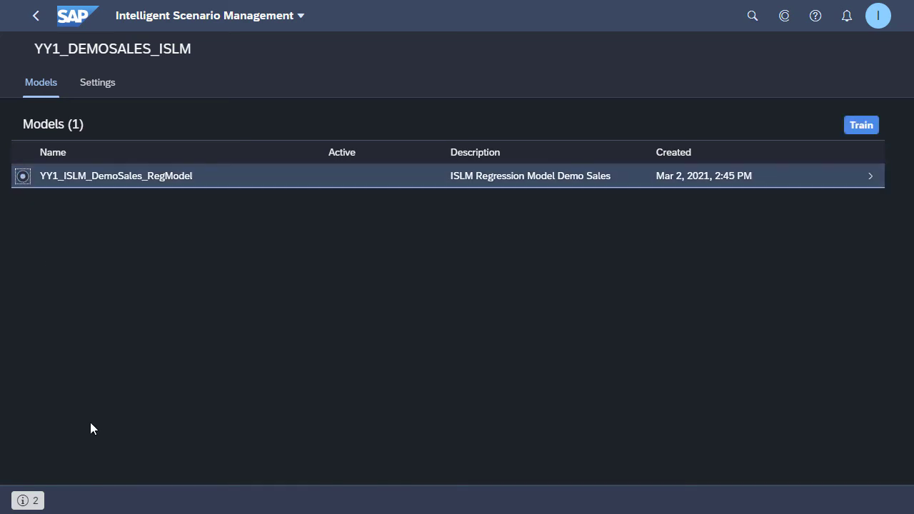
pyautogui.click(860, 126)
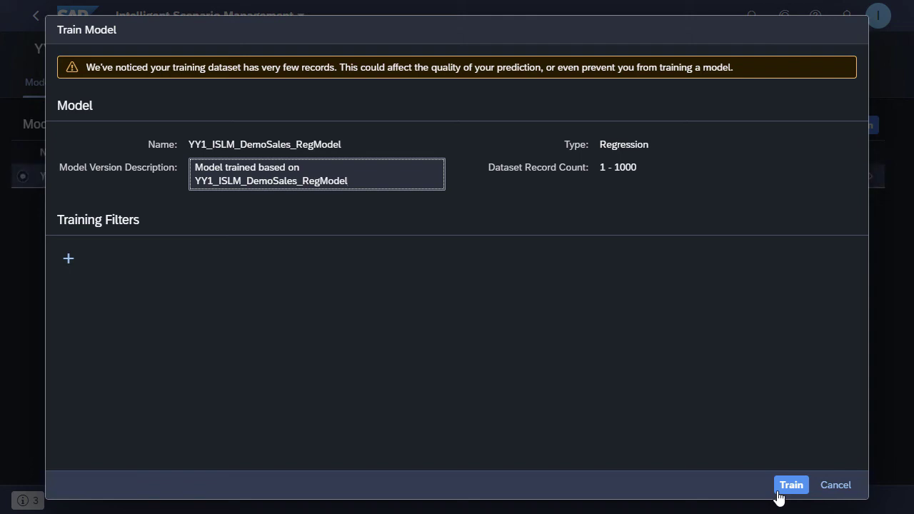
pyautogui.click(68, 259)
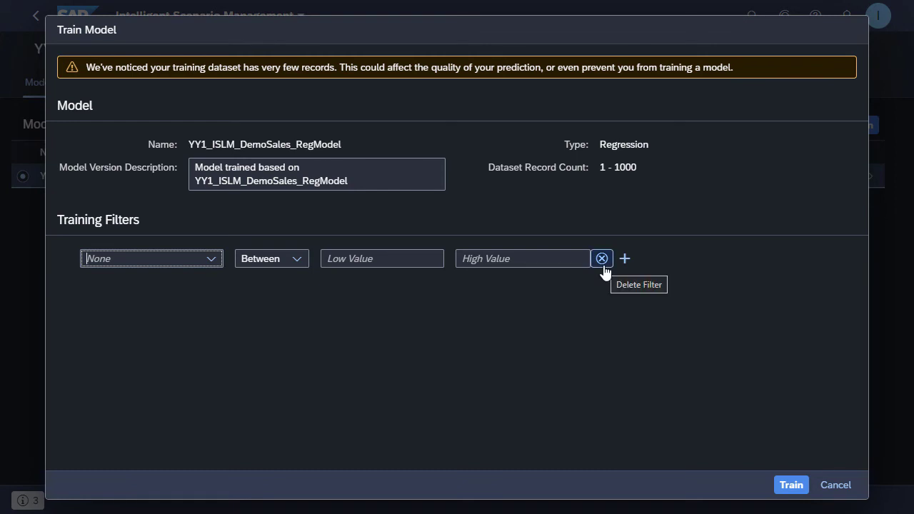
pyautogui.click(213, 261)
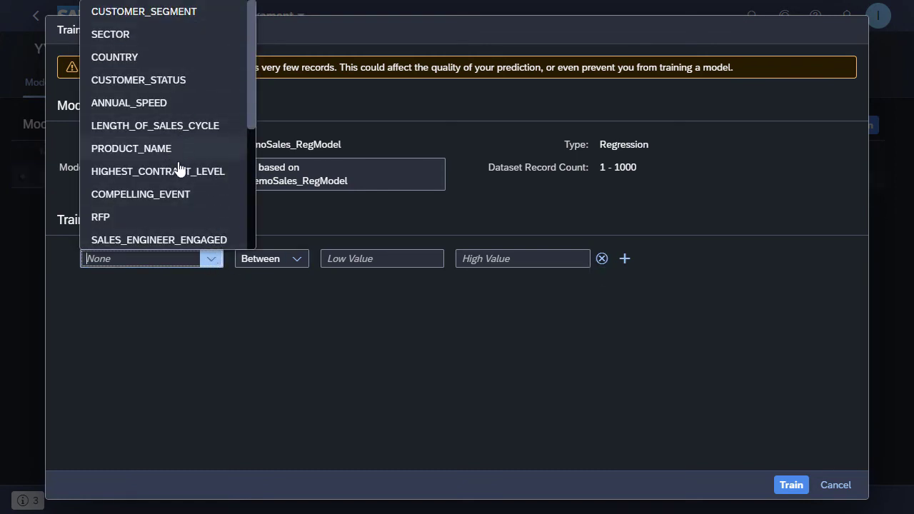
pyautogui.click(602, 259)
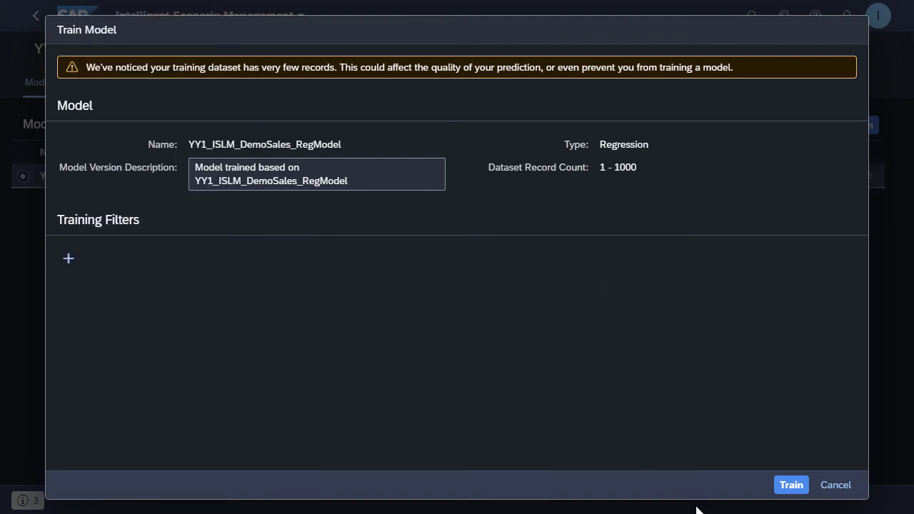
# - Train the model without training filters and open the report of its Version 1
pyautogui.click(779, 493)
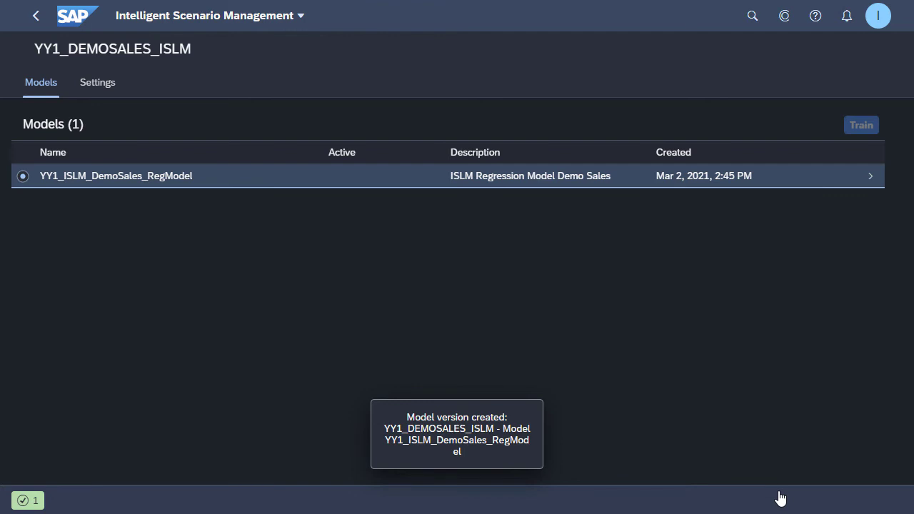
pyautogui.click(816, 182)
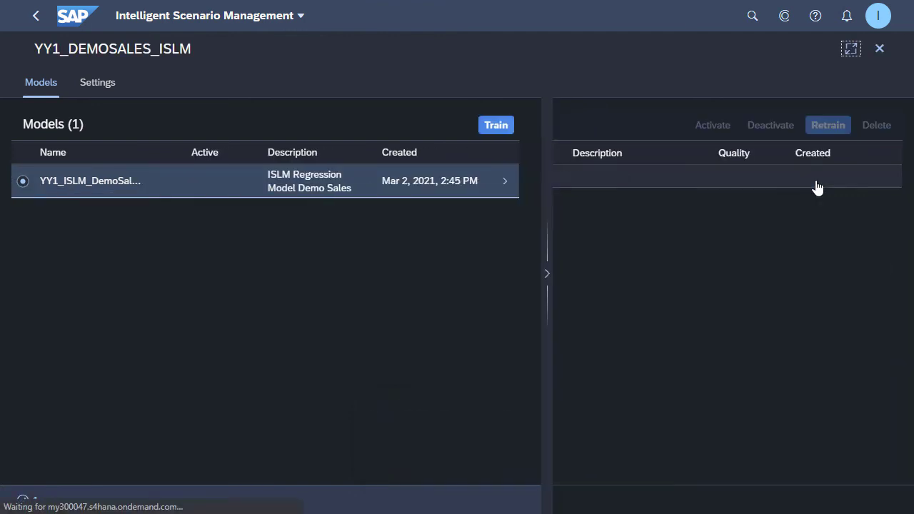
pyautogui.click(678, 184)
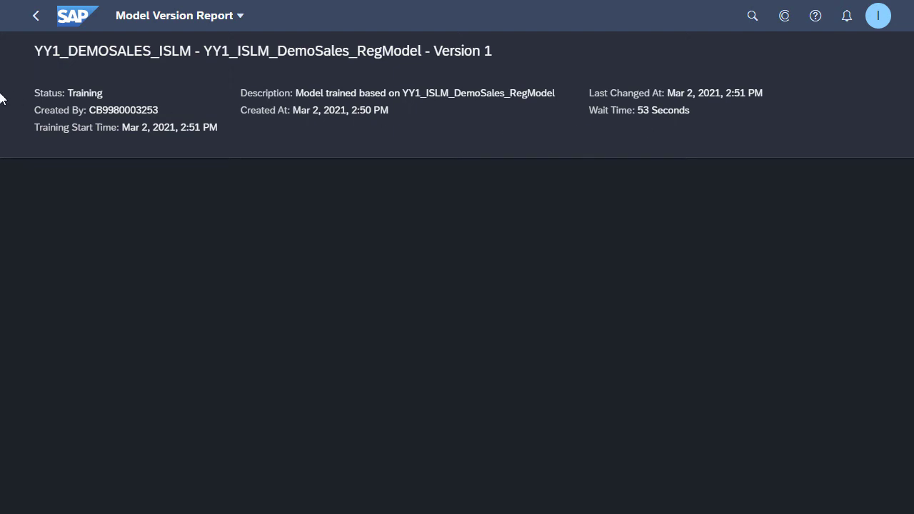
# - Check the training status and wait time in the Version 1 report and return to the model versions
pyautogui.moveTo(34, 93); pyautogui.dragTo(101, 93)
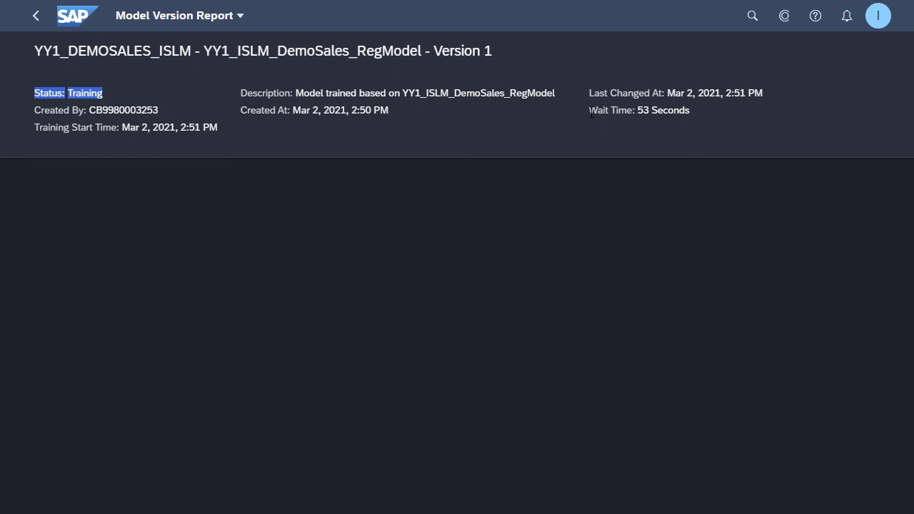
pyautogui.moveTo(591, 112)
pyautogui.moveTo(588, 105); pyautogui.dragTo(605, 112)
pyautogui.click(633, 112)
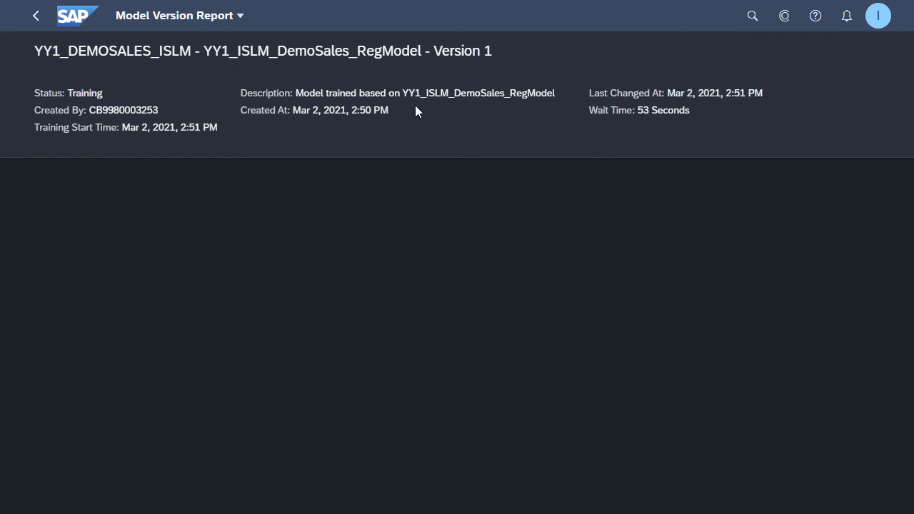
pyautogui.click(36, 15)
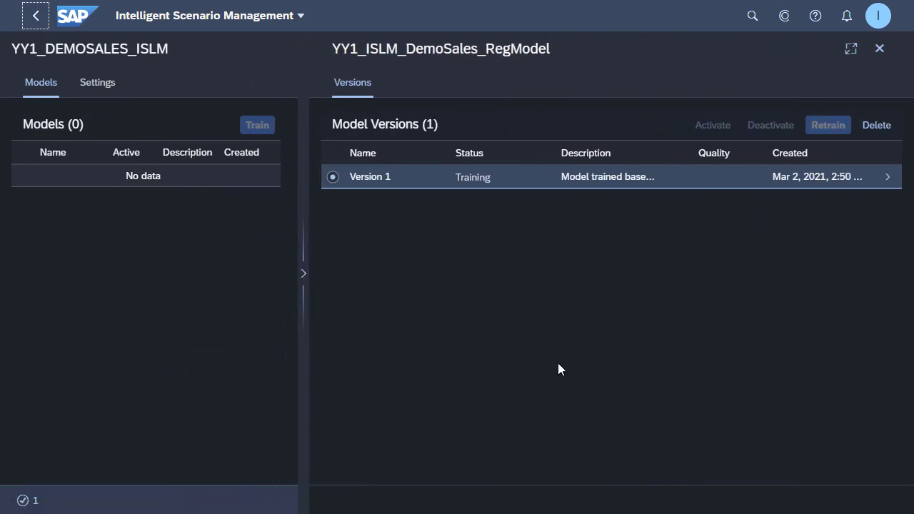
# - Reopen the Version 1 report and check its status, wait time and training duration
pyautogui.click(674, 185)
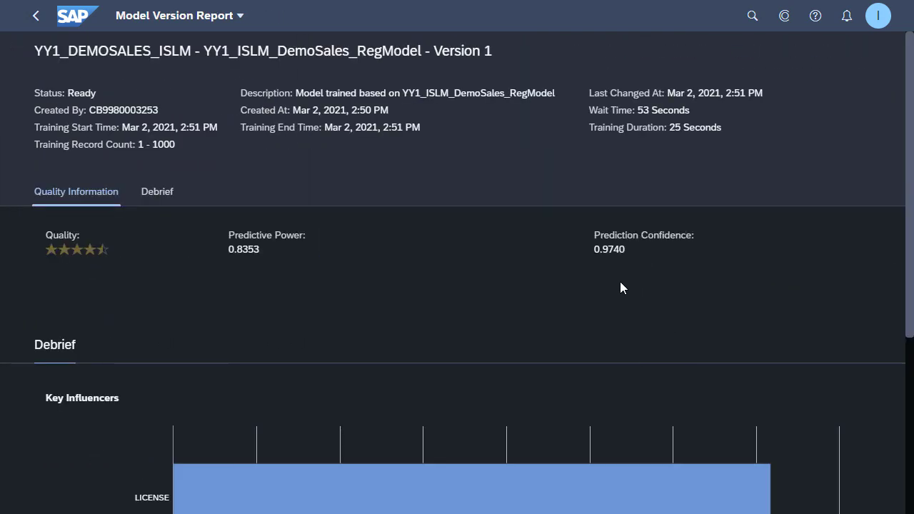
pyautogui.scroll(-2, 526, 318)
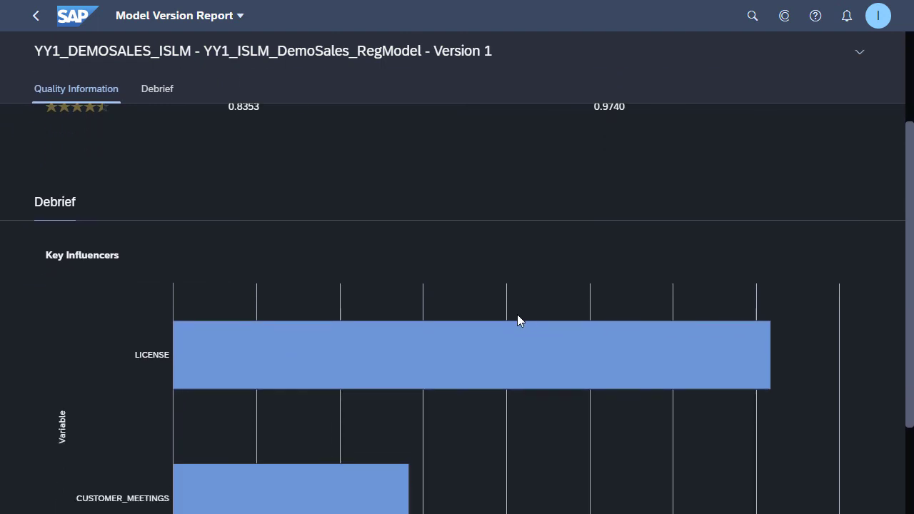
pyautogui.scroll(2, 517, 318)
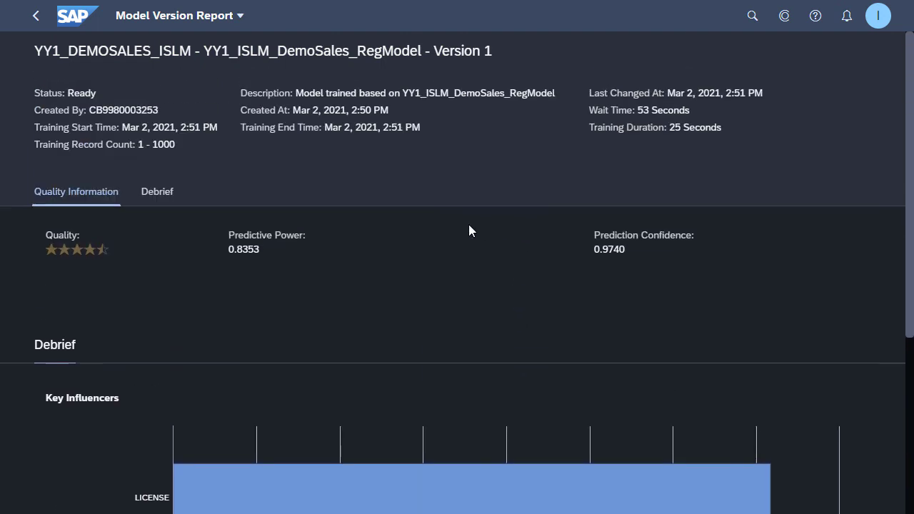
pyautogui.moveTo(32, 91); pyautogui.dragTo(96, 92)
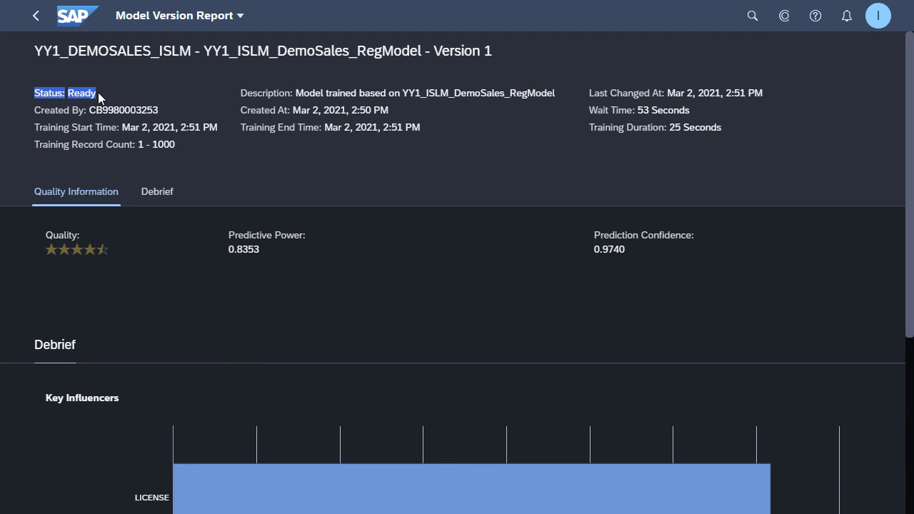
pyautogui.moveTo(588, 107); pyautogui.dragTo(717, 128)
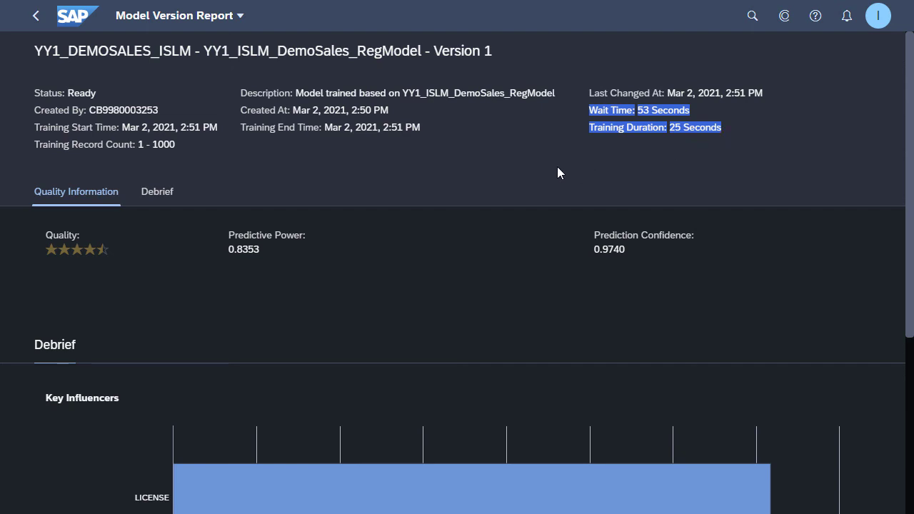
# - Examine the version's quality rating, predictive power, prediction confidence and key influencers
pyautogui.scroll(-1, 343, 315)
pyautogui.click(192, 212)
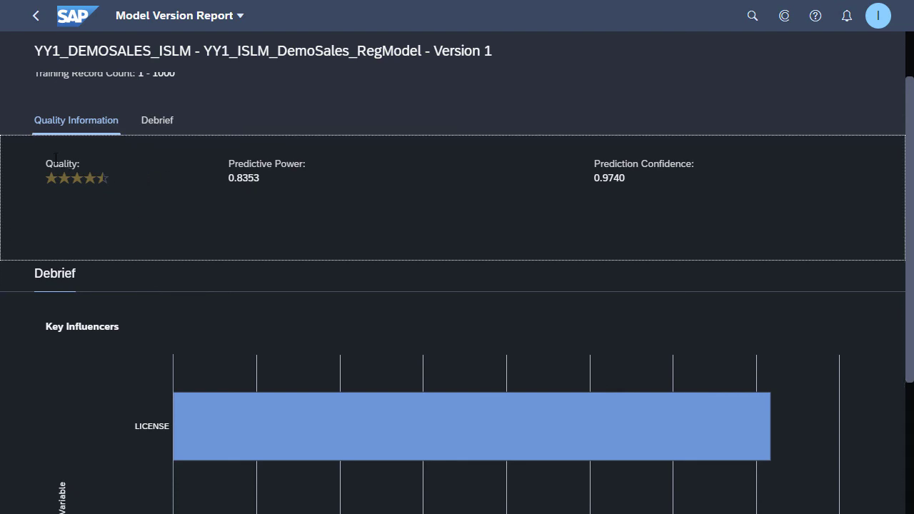
pyautogui.moveTo(45, 163); pyautogui.dragTo(698, 178)
pyautogui.click(359, 206)
pyautogui.moveTo(44, 162); pyautogui.dragTo(68, 163)
pyautogui.click(82, 165)
pyautogui.doubleClick(80, 164)
pyautogui.scroll(-3, 180, 339)
pyautogui.scroll(4, 149, 311)
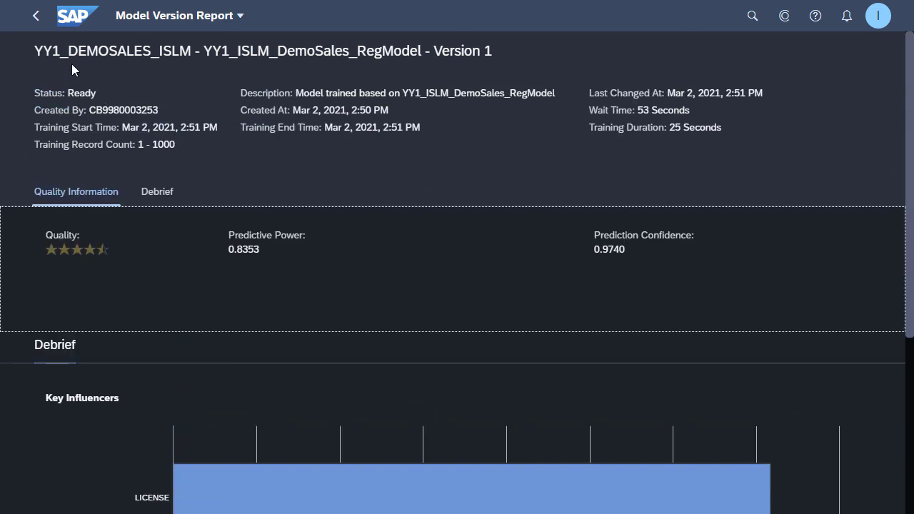
# - Return to the model versions and activate Version 1 of YY1_ISLM_DemoSales_RegModel
pyautogui.click(36, 17)
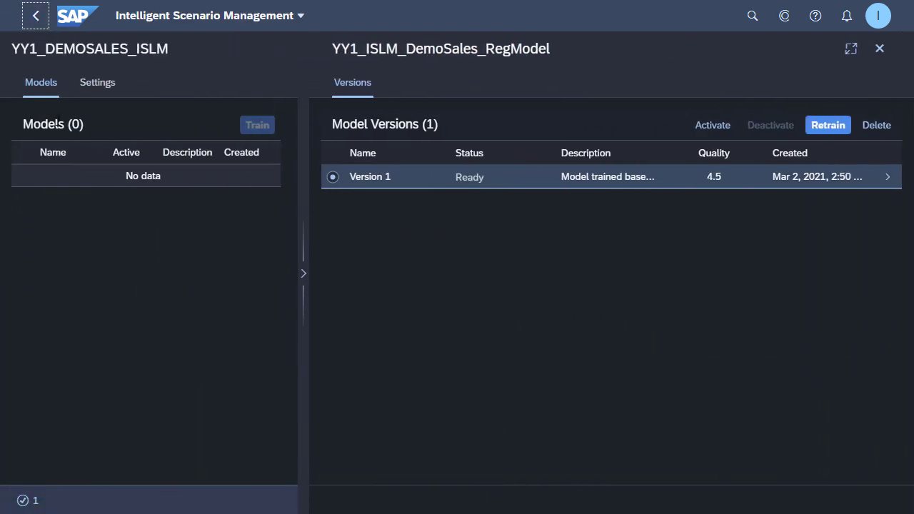
pyautogui.click(333, 177)
pyautogui.click(333, 178)
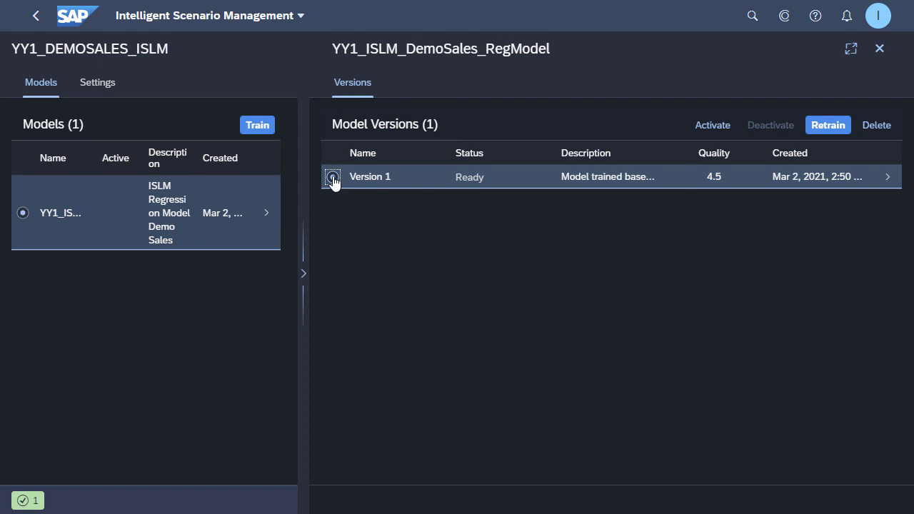
pyautogui.click(701, 135)
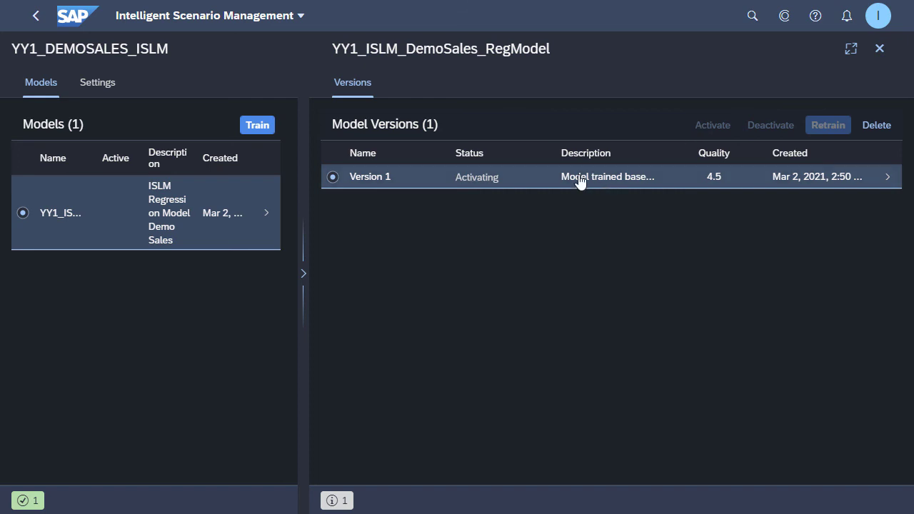
# - Check the activation status of Version 1 in the versions list and in its report
pyautogui.click(456, 184)
pyautogui.moveTo(455, 184); pyautogui.dragTo(505, 186)
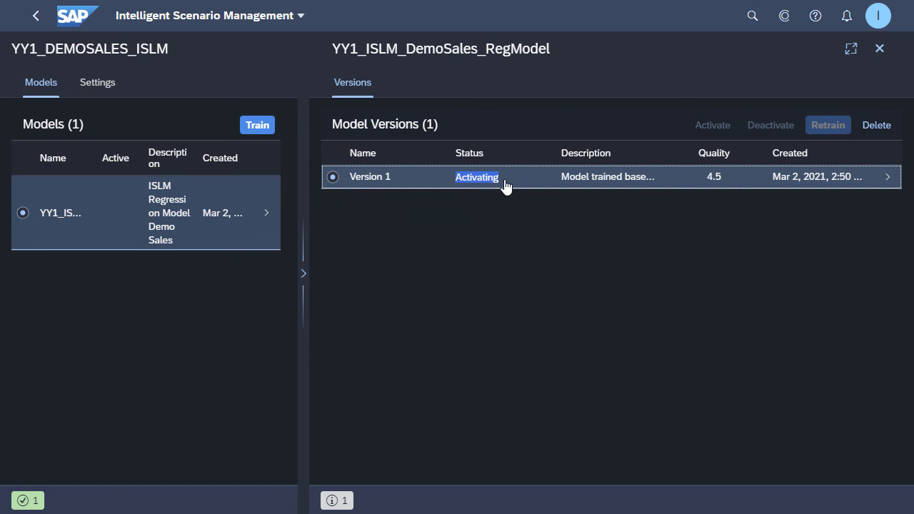
pyautogui.click(532, 184)
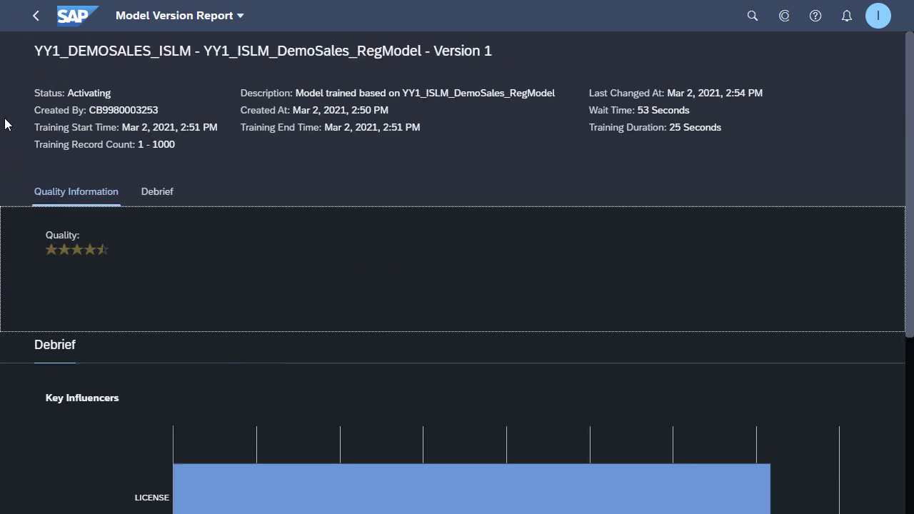
pyautogui.moveTo(30, 93); pyautogui.dragTo(113, 94)
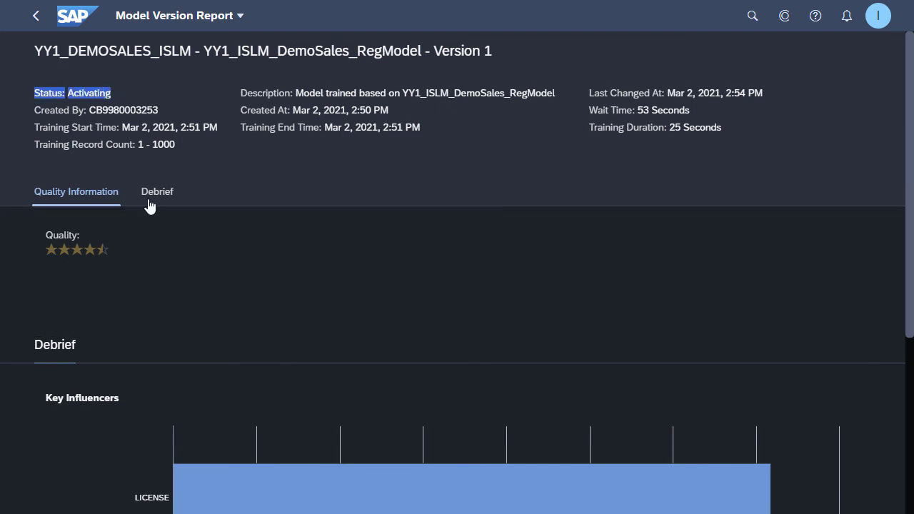
pyautogui.click(199, 278)
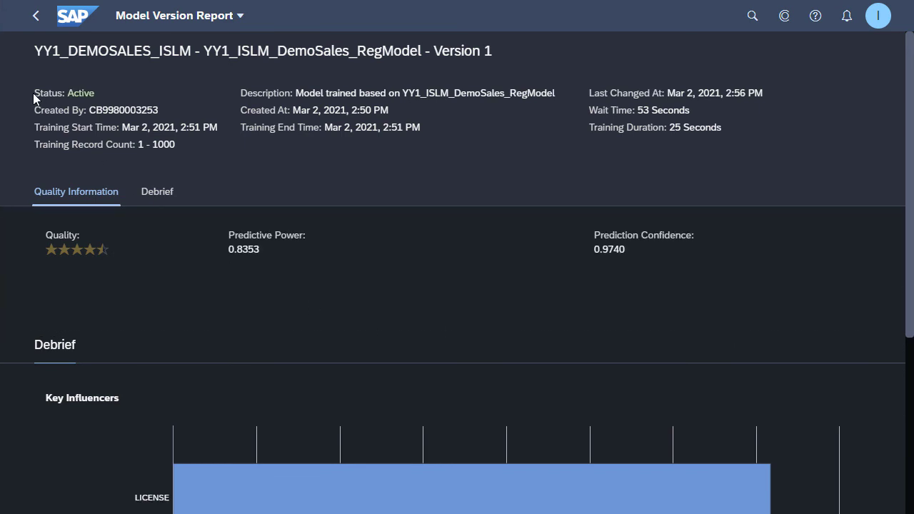
# - Recheck the version's status in the updated report and return to the model versions list
pyautogui.moveTo(33, 93); pyautogui.dragTo(83, 95)
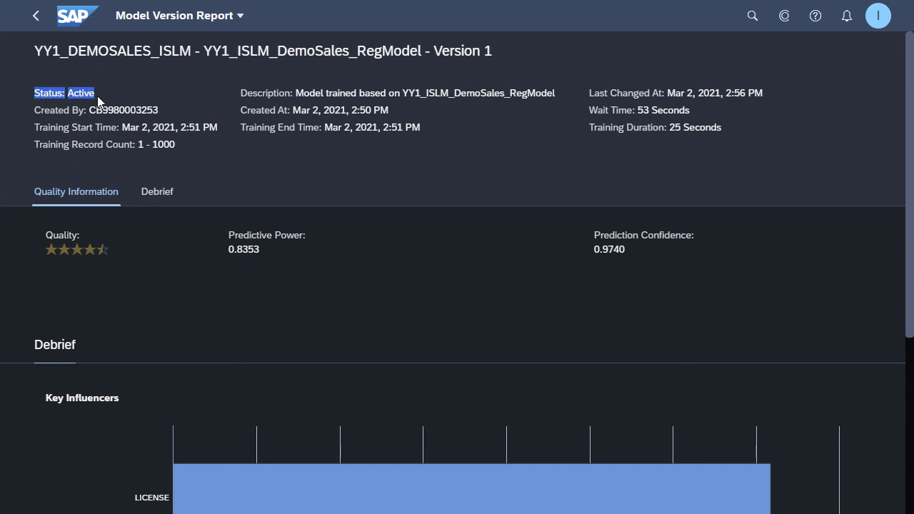
pyautogui.click(97, 96)
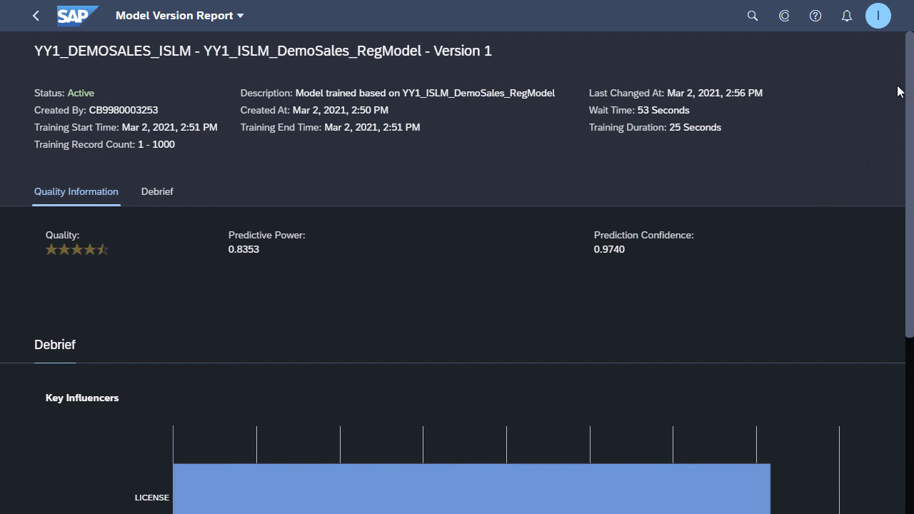
pyautogui.moveTo(904, 71)
pyautogui.mouseDown()
pyautogui.moveTo(900, 263)
pyautogui.moveTo(907, 55)
pyautogui.mouseUp()
pyautogui.click(35, 17)
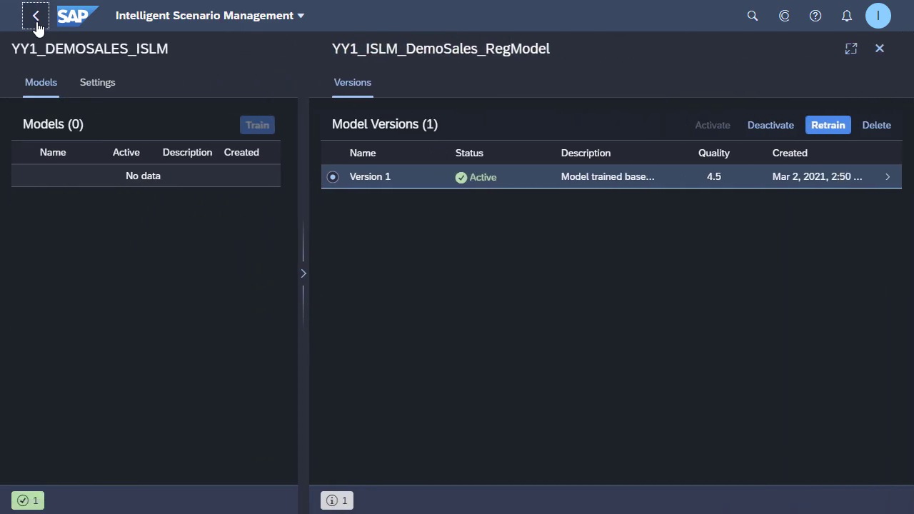